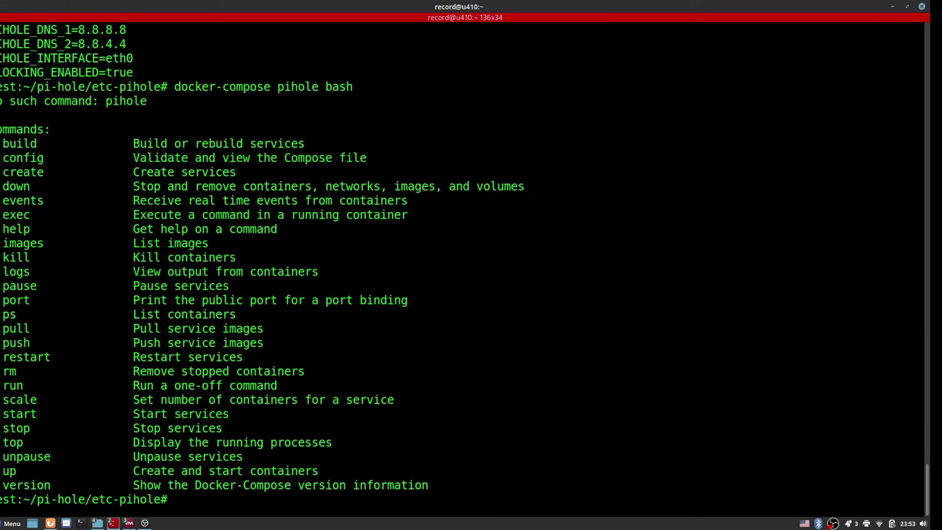
# Step: Correct the previous command to docker-compose exec pihole bash and run it to open a shell in the Pi-hole container
pyautogui.press('Up')
pyautogui.press('Left')
pyautogui.press('Left')
pyautogui.press('Left')
pyautogui.press('Left')
pyautogui.press('Left')
pyautogui.press('Left')
pyautogui.press('Left')
pyautogui.press('Left')
pyautogui.press('Left')
pyautogui.press('Left')
pyautogui.press('Left')
pyautogui.press('Left')
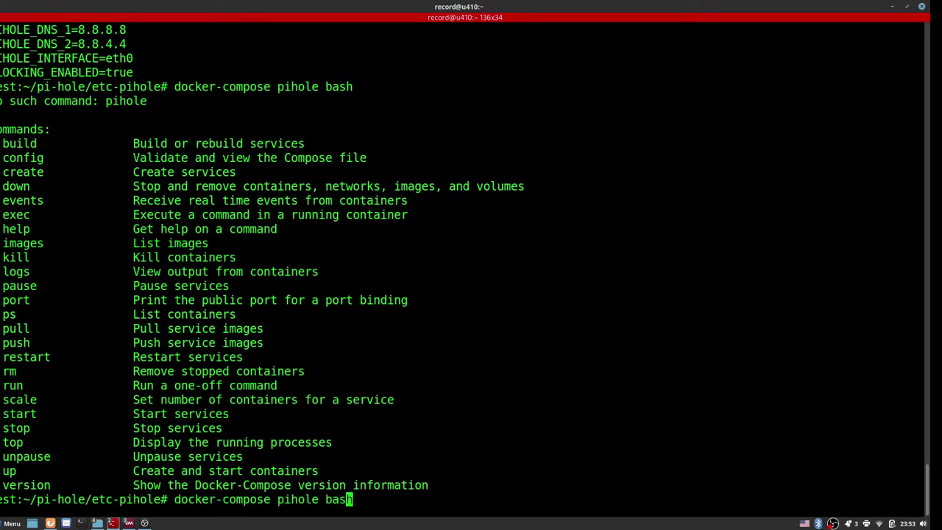
pyautogui.write('exec')
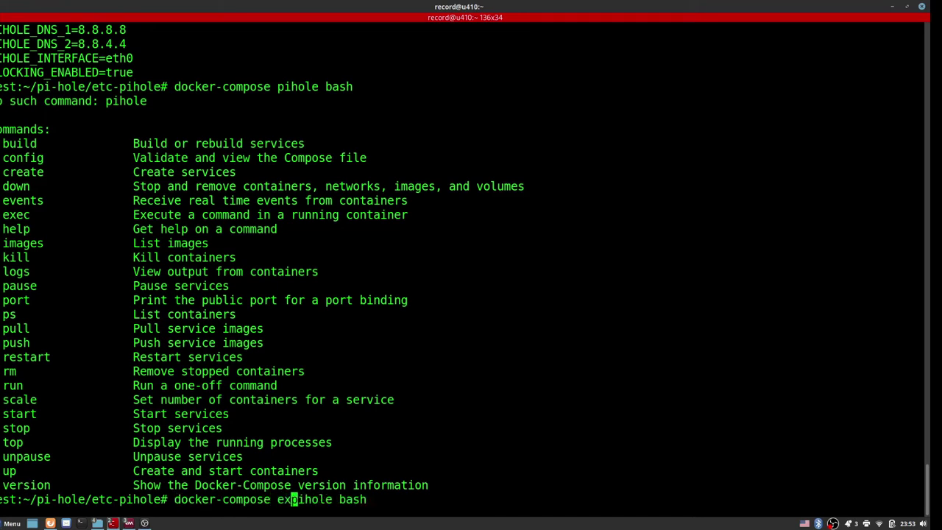
pyautogui.press('Return')
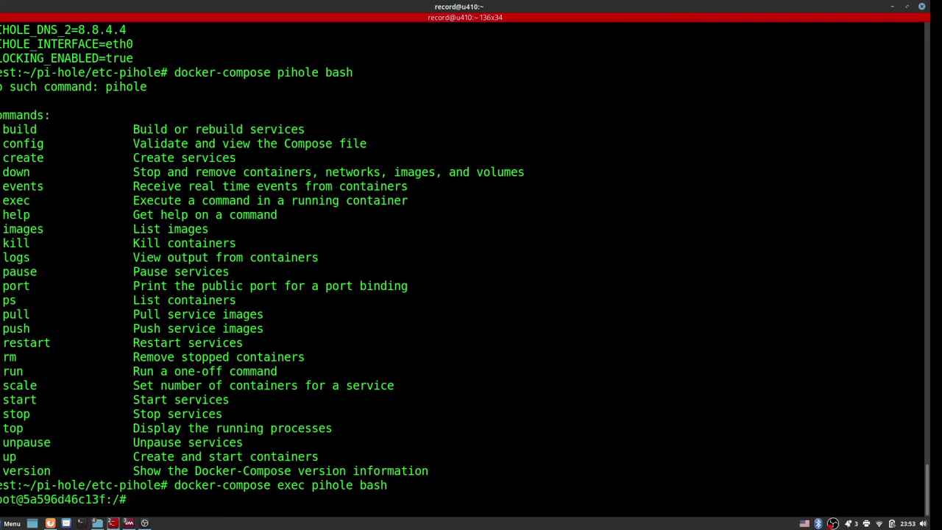
# Step: Copy the reset command from Firefox's Pi-hole login page, run sudo pihole -a -p in the container with a blank password, and exit the shell
pyautogui.hotkey('alt', 'Tab')
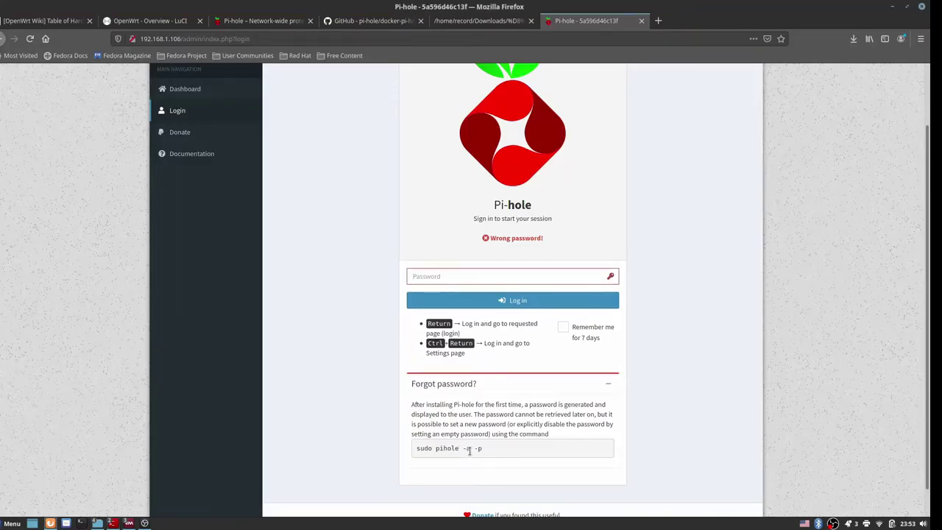
pyautogui.tripleClick(468, 450)
pyautogui.hotkey('alt', 'Tab')
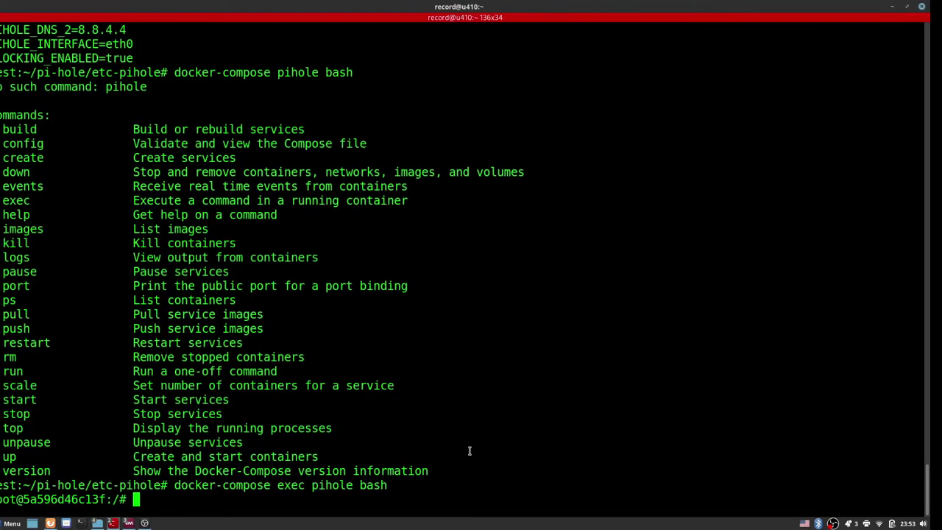
pyautogui.hotkey('ctrl', 'shift', 'v')
pyautogui.press('Return')
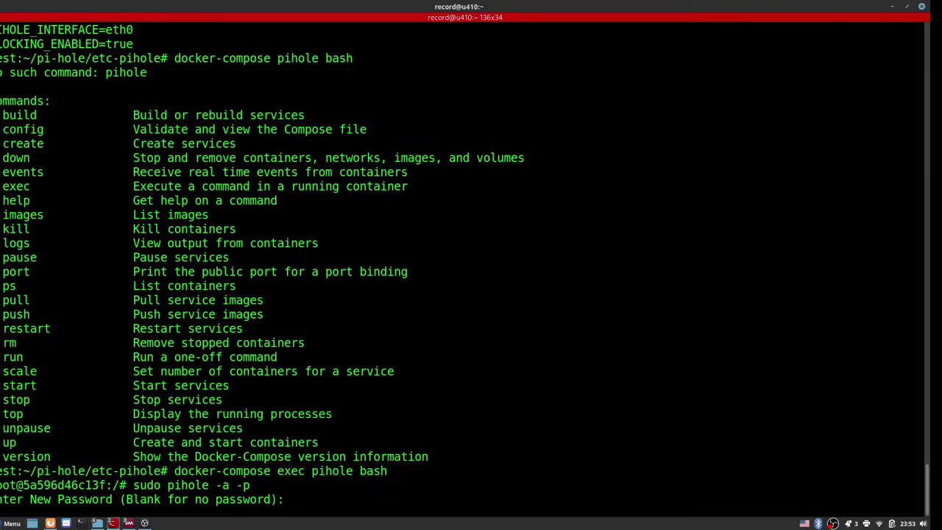
pyautogui.press('Return')
pyautogui.write('exit')
pyautogui.press('Return')
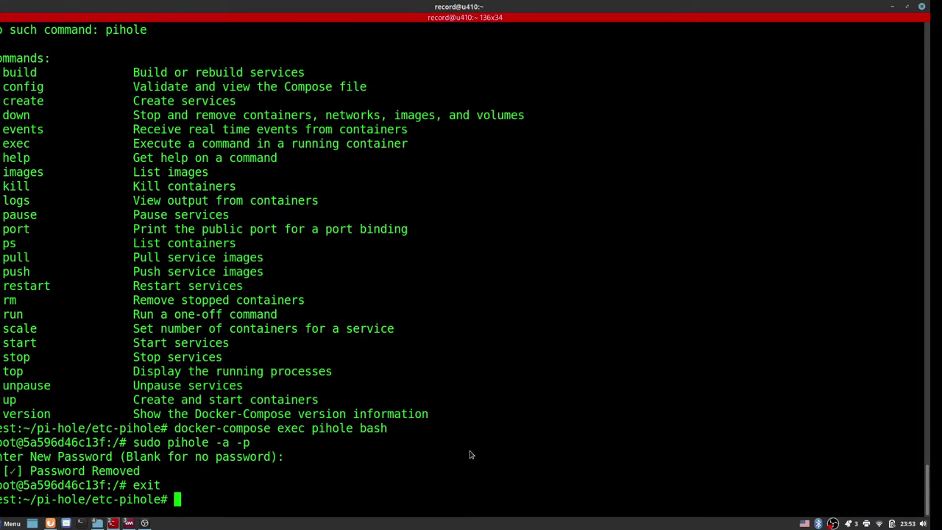
# Step: Switch to Firefox and look over the Pi-hole dashboard's query statistics, top domains and clients
pyautogui.hotkey('alt', 'Tab')
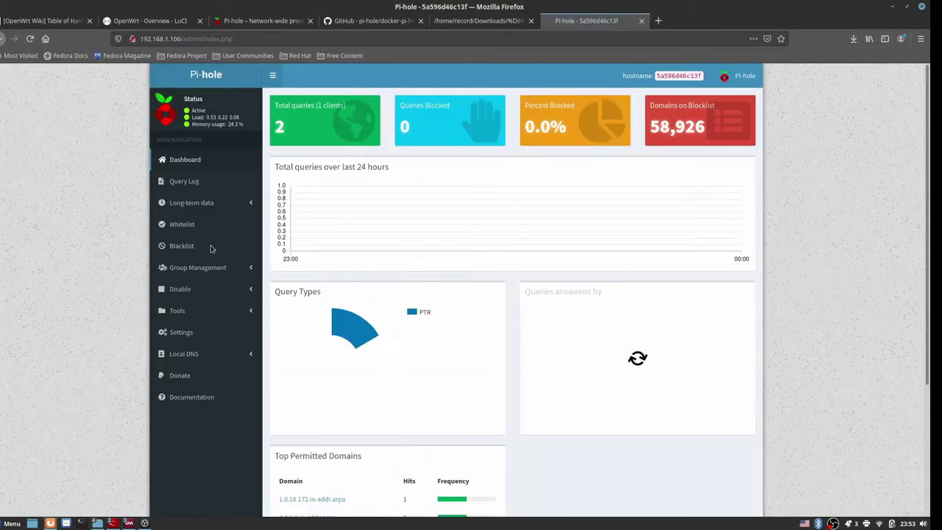
pyautogui.scroll(-5, 208, 297)
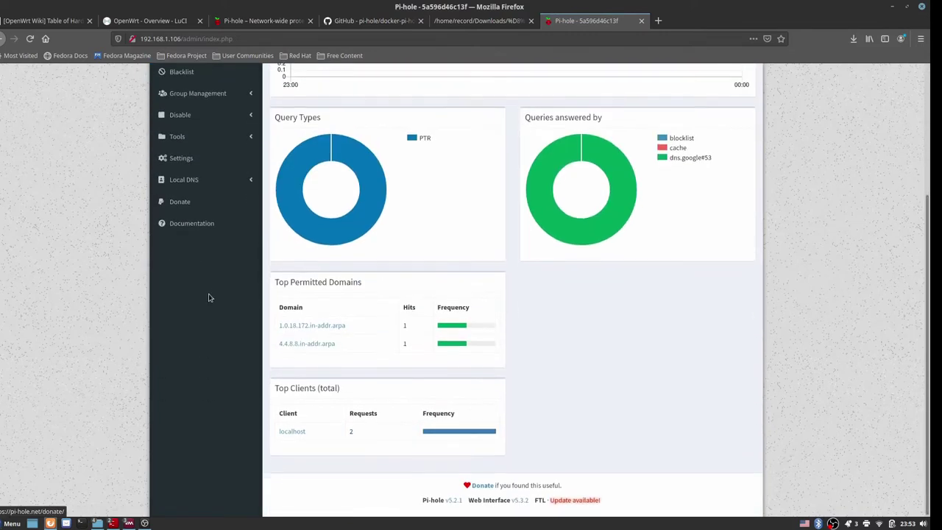
pyautogui.scroll(5, 131, 267)
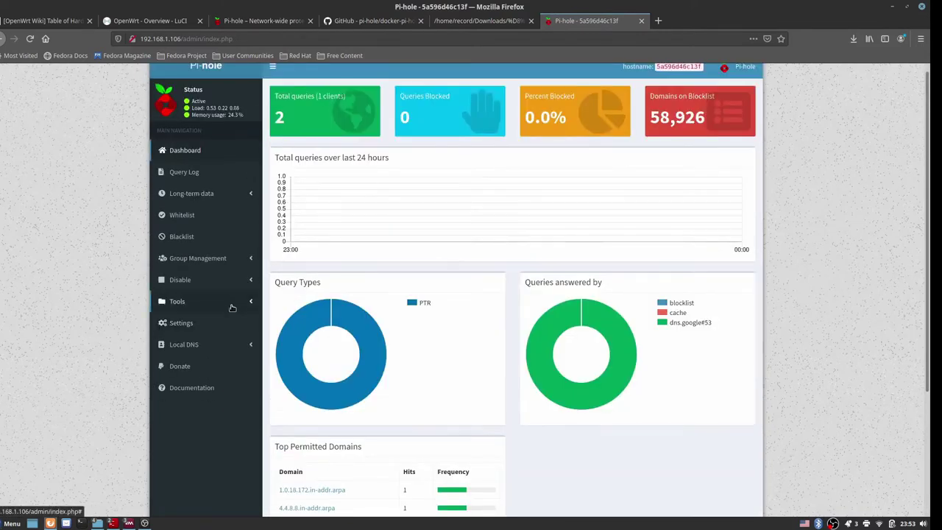
# Step: Switch to the terminal and list the running containers with docker ps
pyautogui.hotkey('alt', 'Tab')
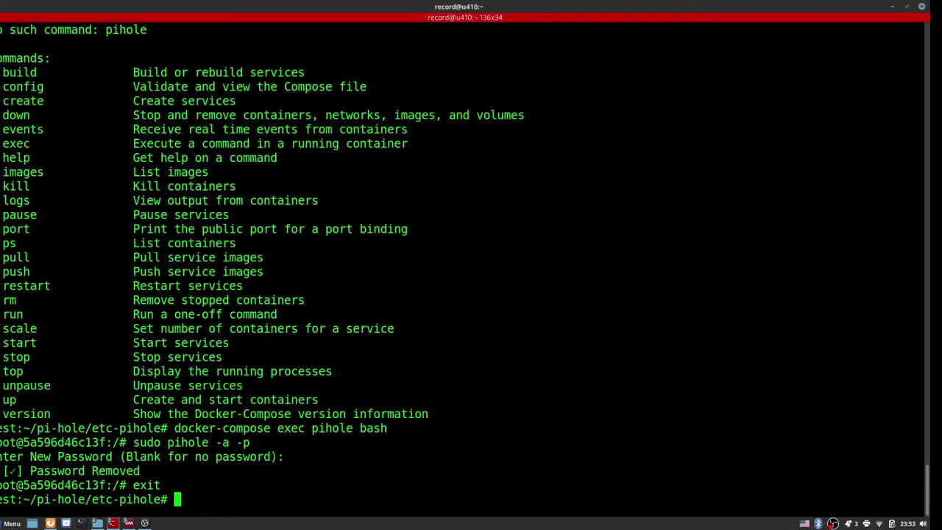
pyautogui.write('docker ps')
pyautogui.press('Return')
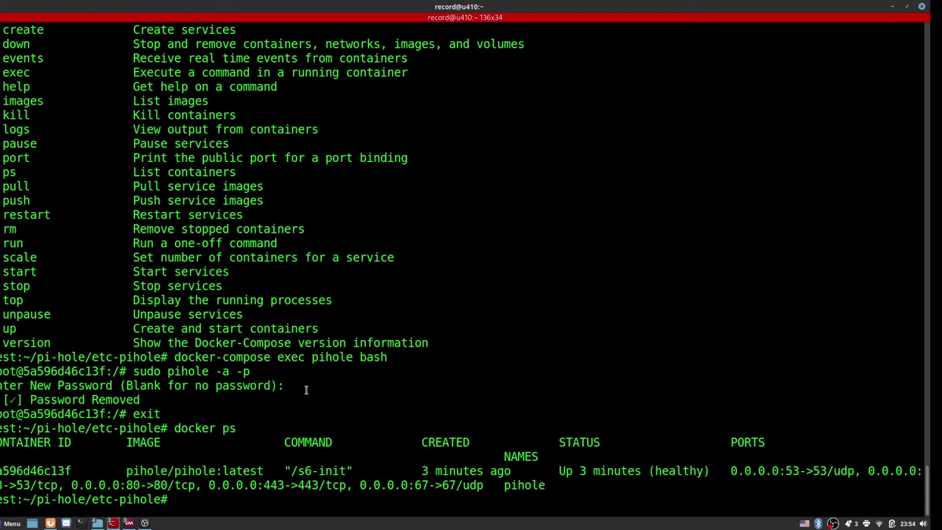
# Step: Return to Firefox and view Pi-hole's Settings, Groups and Adlists pages
pyautogui.hotkey('alt', 'Tab')
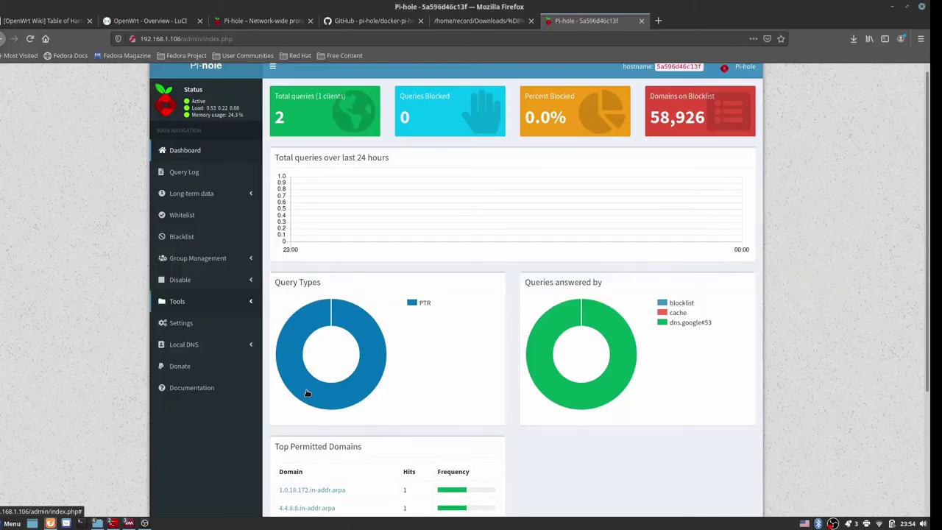
pyautogui.click(184, 327)
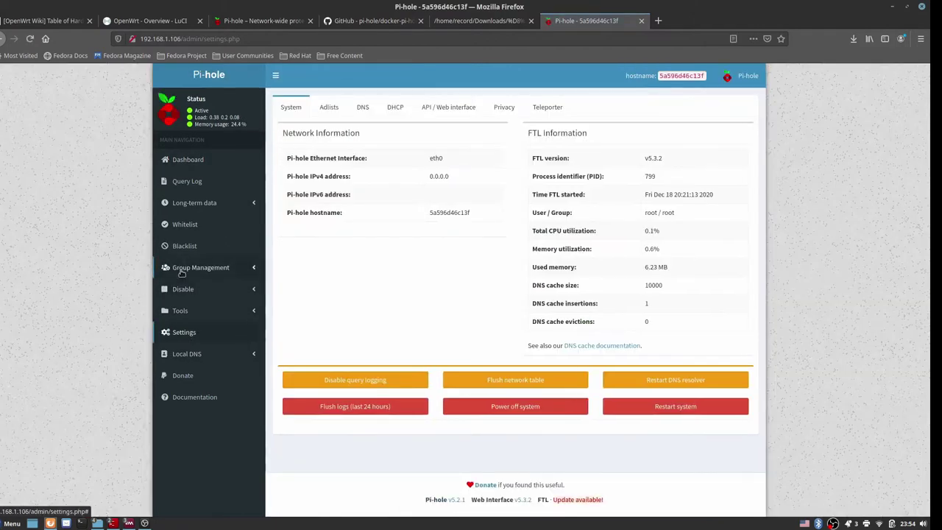
pyautogui.click(182, 269)
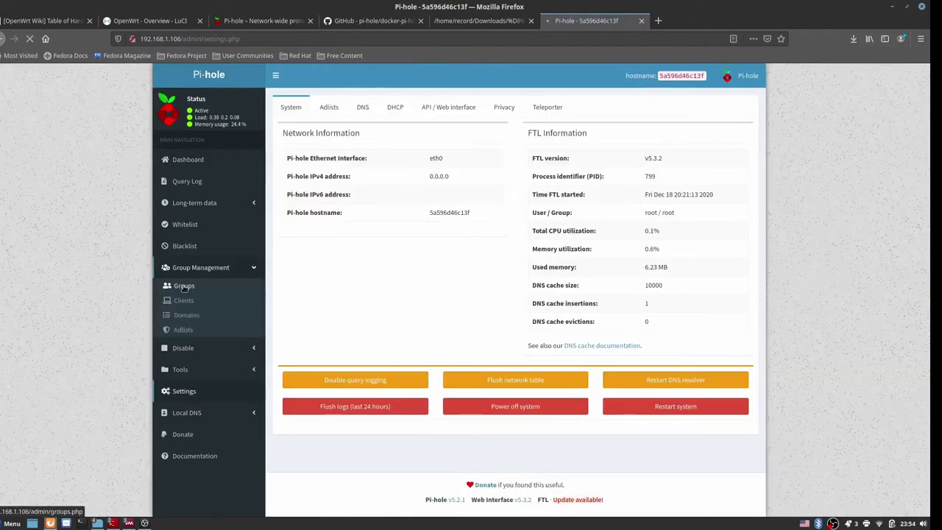
pyautogui.click(184, 286)
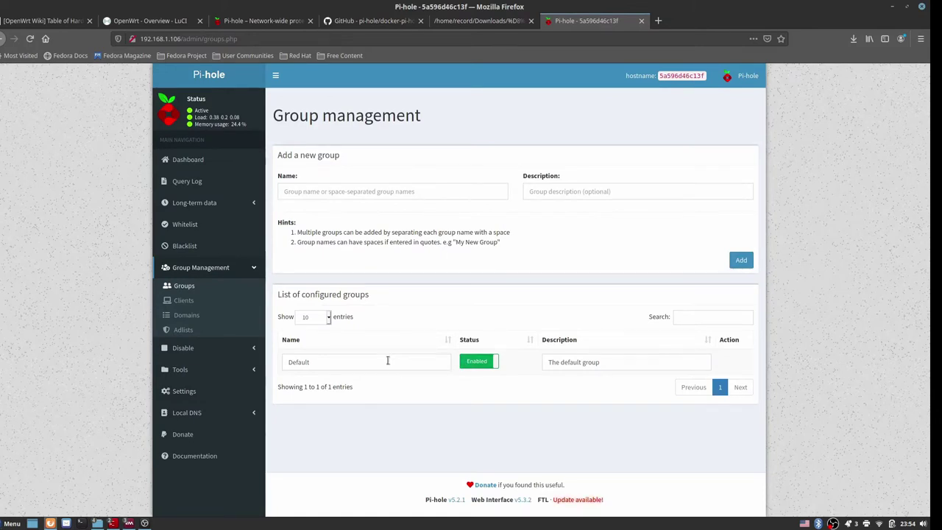
pyautogui.click(188, 330)
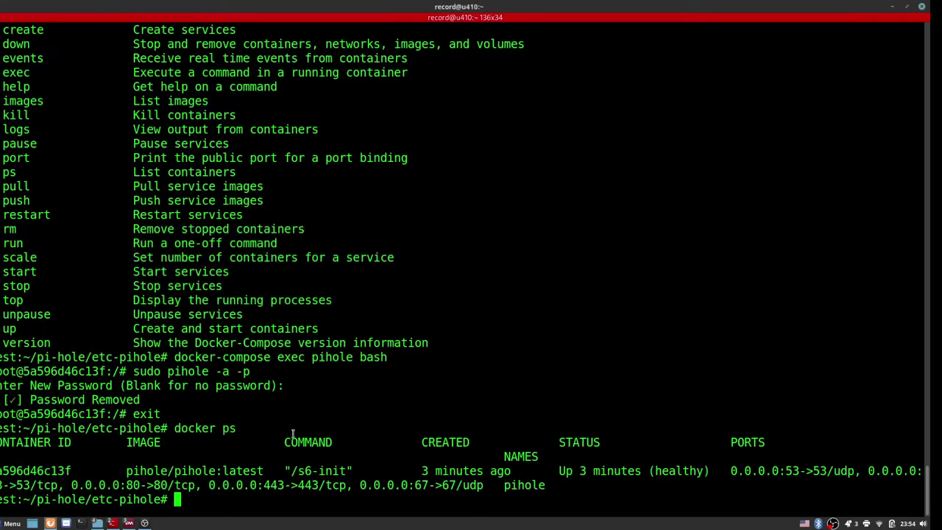
# Step: Switch to the terminal and check whether the dig command is available
pyautogui.hotkey('alt', 'Tab')
pyautogui.write('di')
pyautogui.press('Tab')
pyautogui.press('Tab')
pyautogui.write('g')
pyautogui.press('Return')
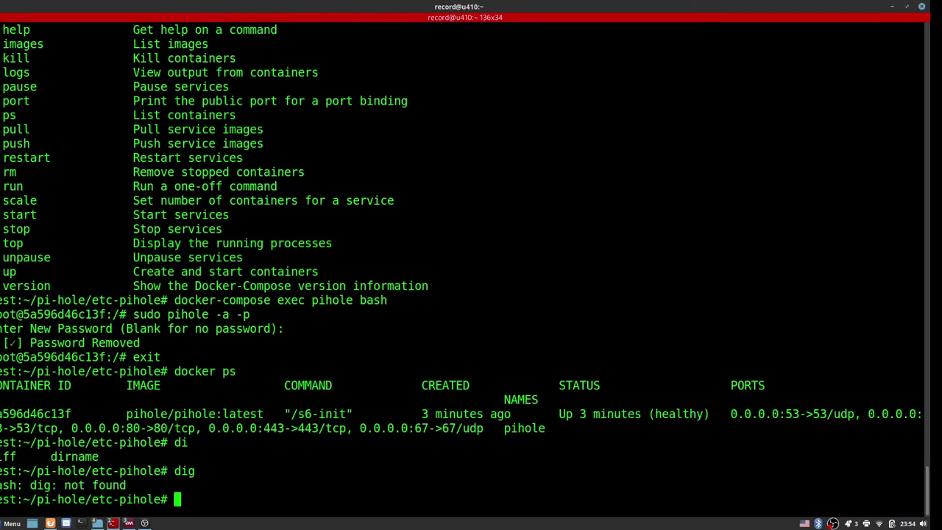
# Step: Try to install dig with apt add dig and with apk add dig
pyautogui.write('apt add dig')
pyautogui.press('Return')
pyautogui.write('apk add dig')
pyautogui.press('Return')
# Step: Install the bind-tools package with apk add bind-tools
pyautogui.write('aptk')
pyautogui.press('BackSpace')
pyautogui.press('BackSpace')
pyautogui.write('k')
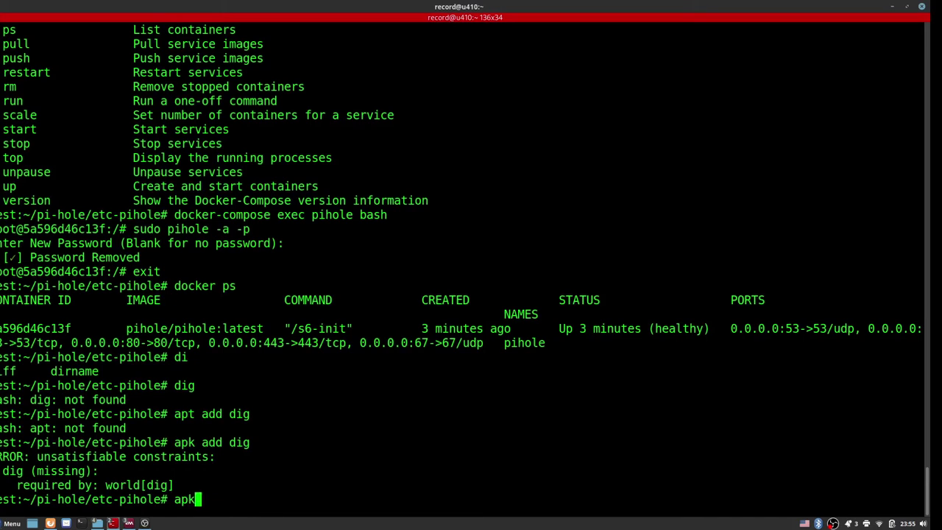
pyautogui.write(' add bind-tools')
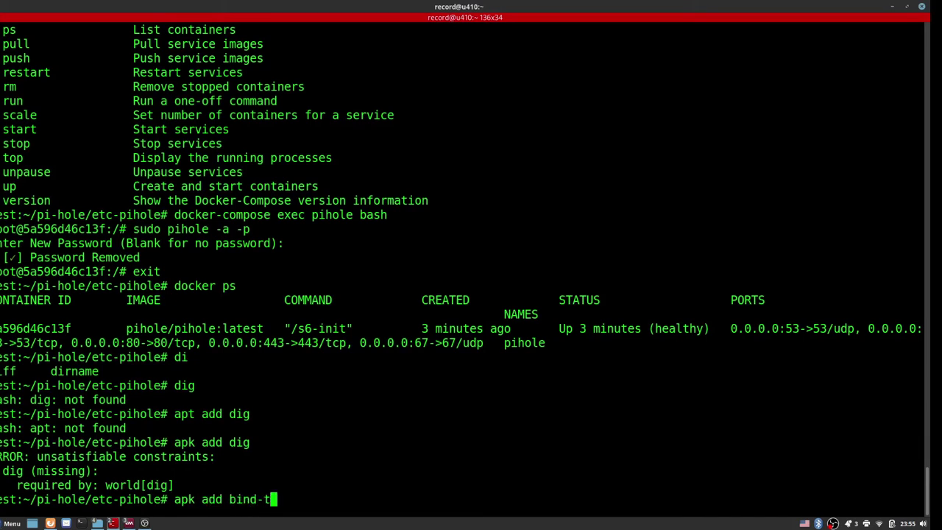
pyautogui.press('Return')
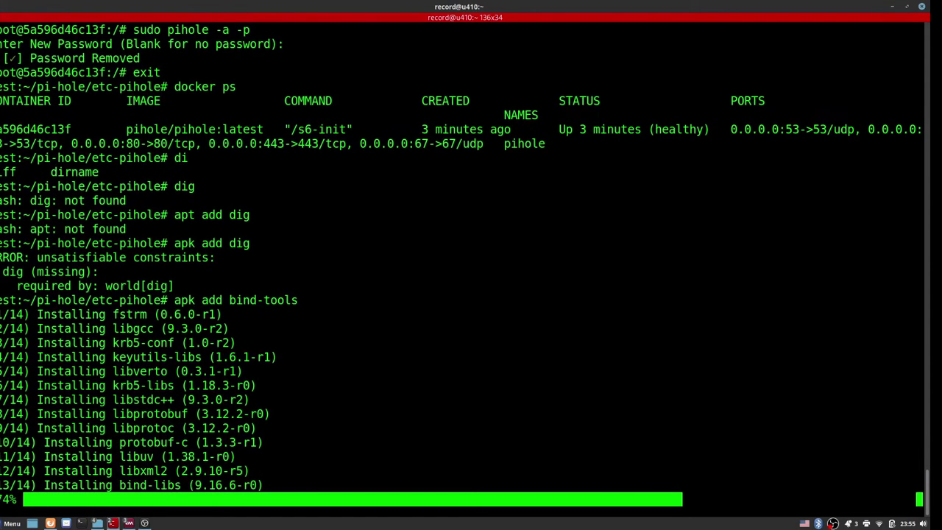
# Step: Query the default DNS server for google.com with dig
pyautogui.write('dig goo')
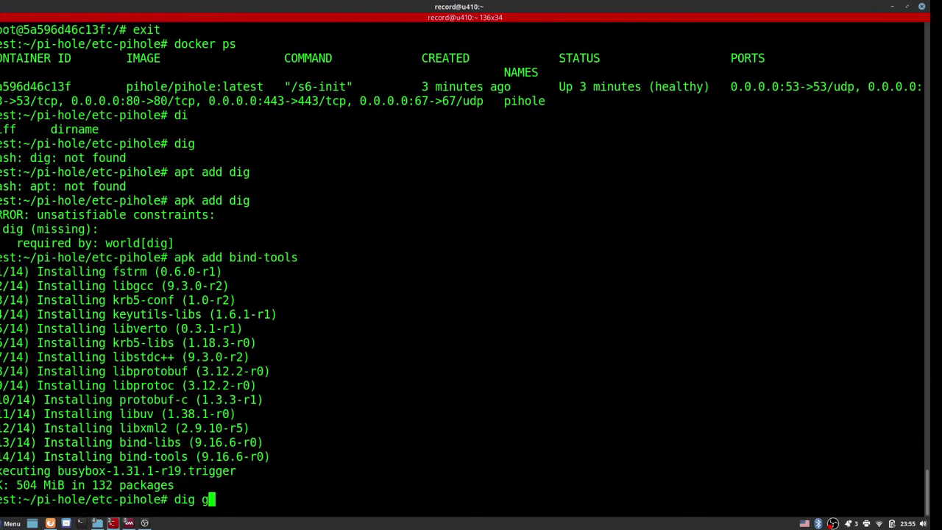
pyautogui.press('BackSpace')
pyautogui.press('BackSpace')
pyautogui.press('BackSpace')
pyautogui.write('gol')
pyautogui.press('BackSpace')
pyautogui.write('ogle .')
pyautogui.press('BackSpace')
pyautogui.press('BackSpace')
pyautogui.write('.com')
pyautogui.press('Return')
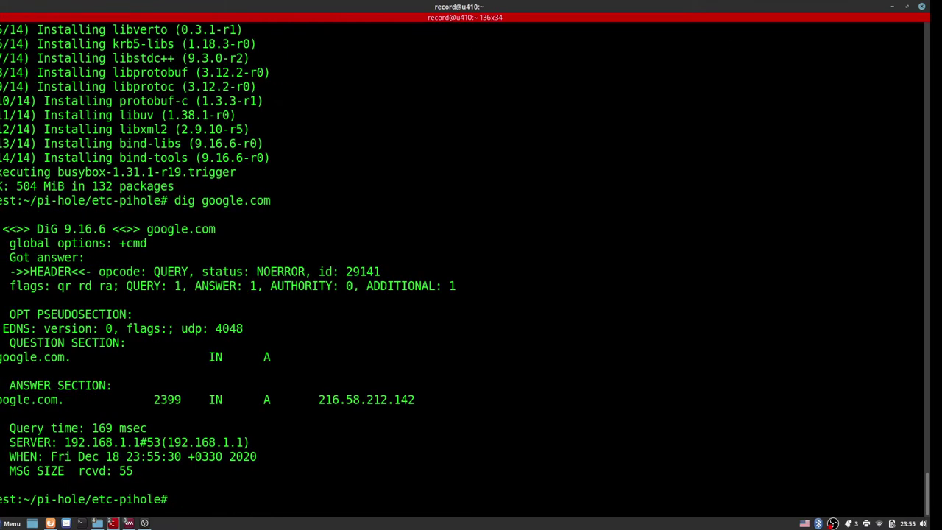
pyautogui.hotkey('alt', 'Tab')
pyautogui.hotkey('alt', 'Tab')
pyautogui.press('Up')
pyautogui.press('Left')
pyautogui.press('Left')
pyautogui.press('Left')
pyautogui.press('Left')
pyautogui.press('Left')
pyautogui.press('Left')
pyautogui.press('Left')
pyautogui.press('Left')
pyautogui.press('Left')
pyautogui.press('Left')
pyautogui.write('@')
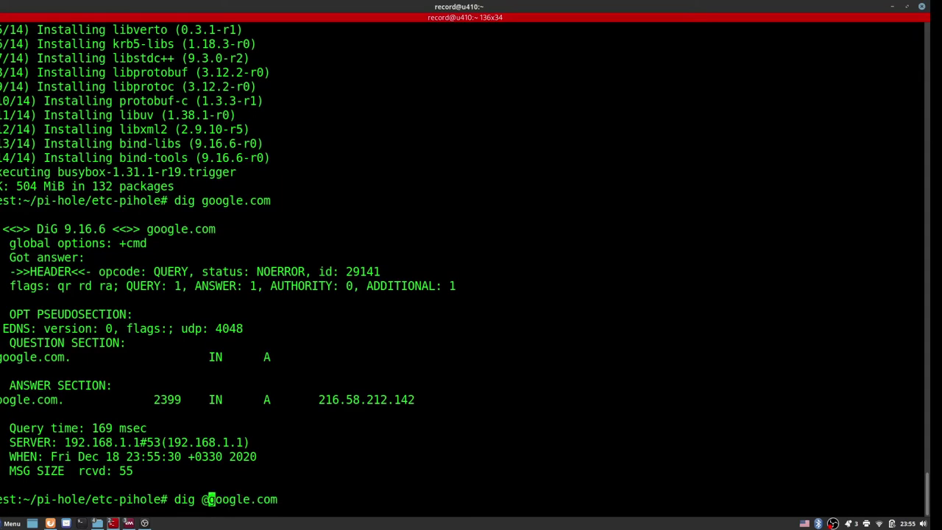
pyautogui.write('192.1')
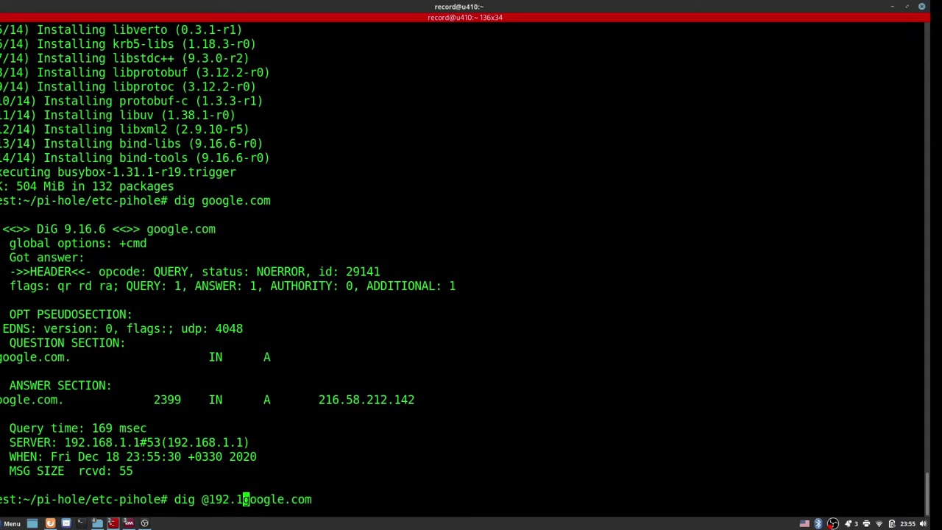
pyautogui.write('68.')
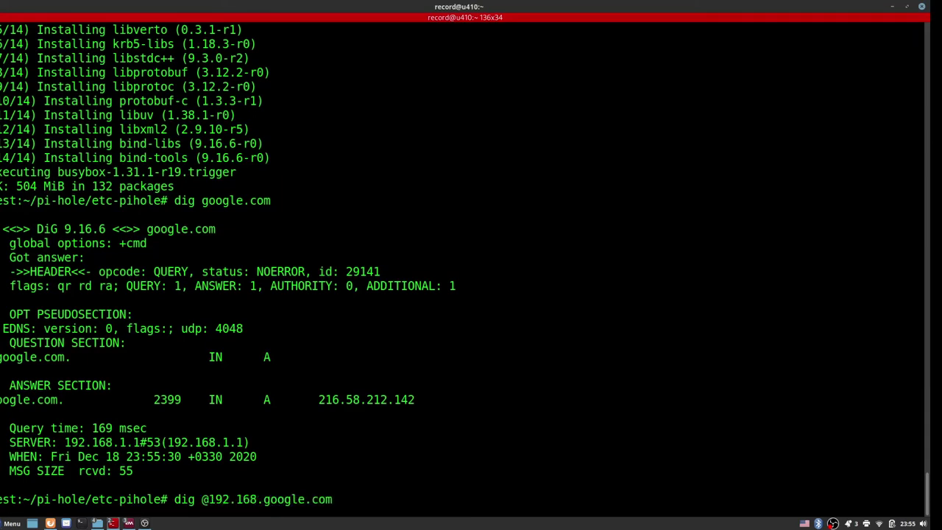
pyautogui.write('1.106')
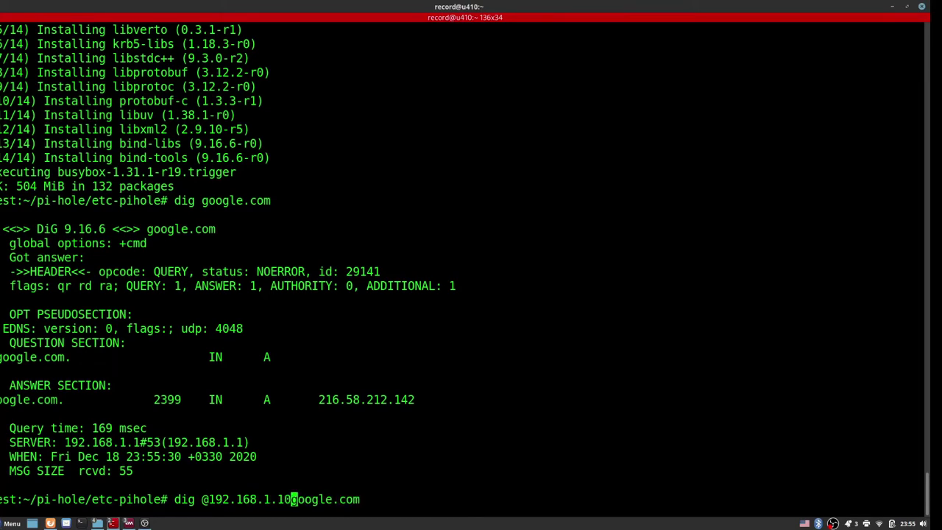
pyautogui.press('Return')
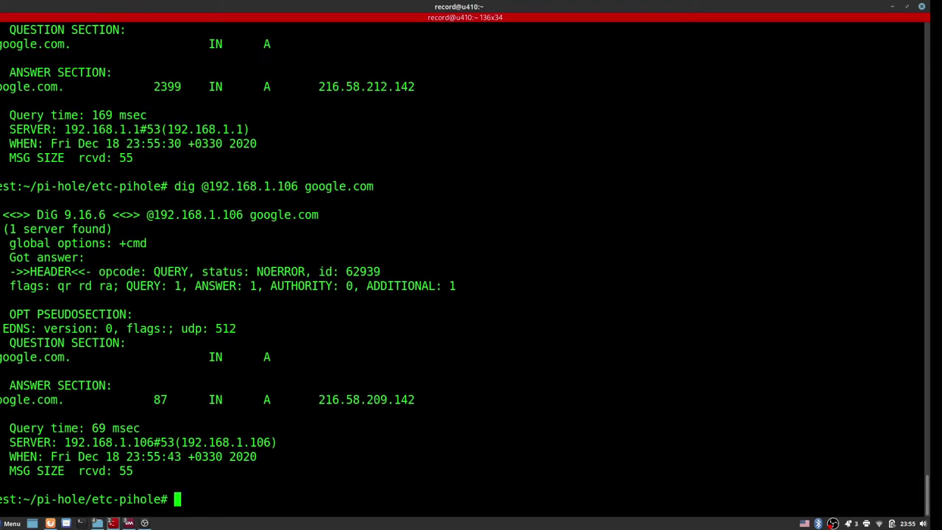
# Step: Switch to Firefox, close the Alpine Linux packages page and open Pi-hole's Blacklist management page
pyautogui.press('Up')
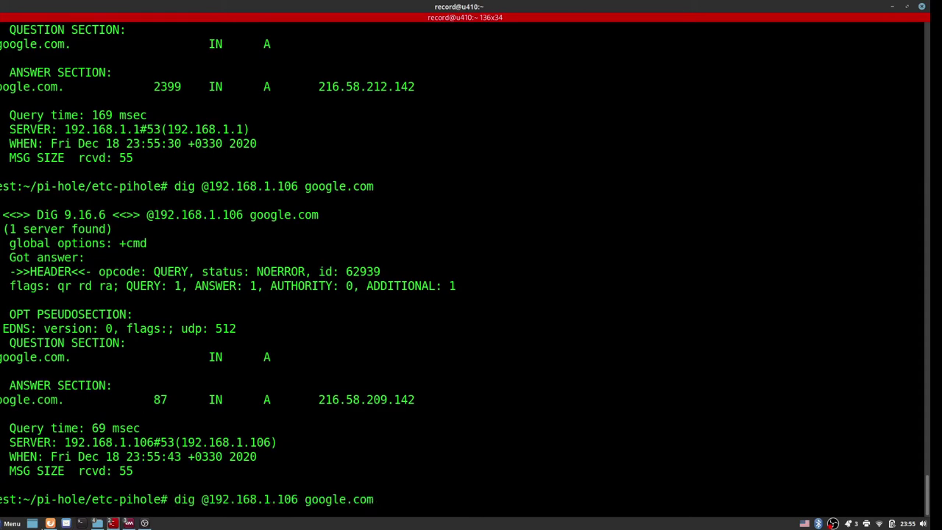
pyautogui.moveTo(50, 523)
pyautogui.click(61, 441)
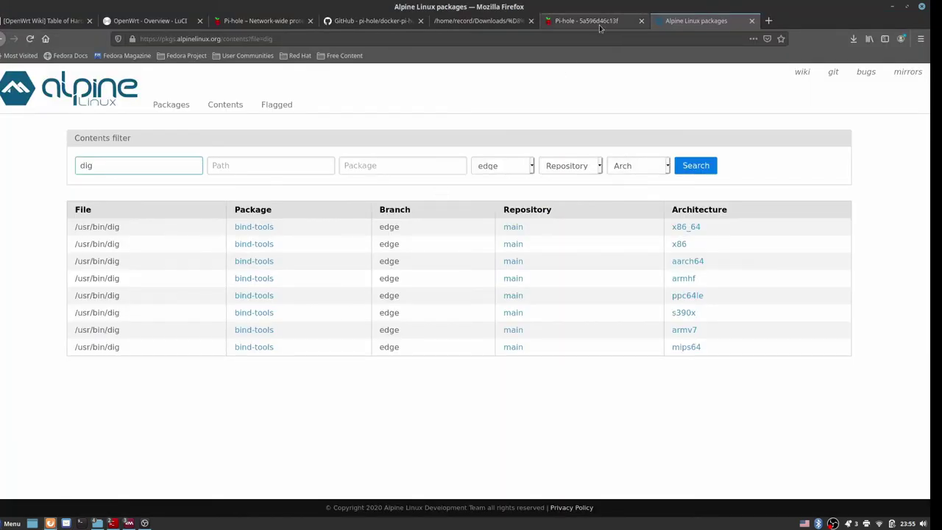
pyautogui.hotkey('ctrl', 'w')
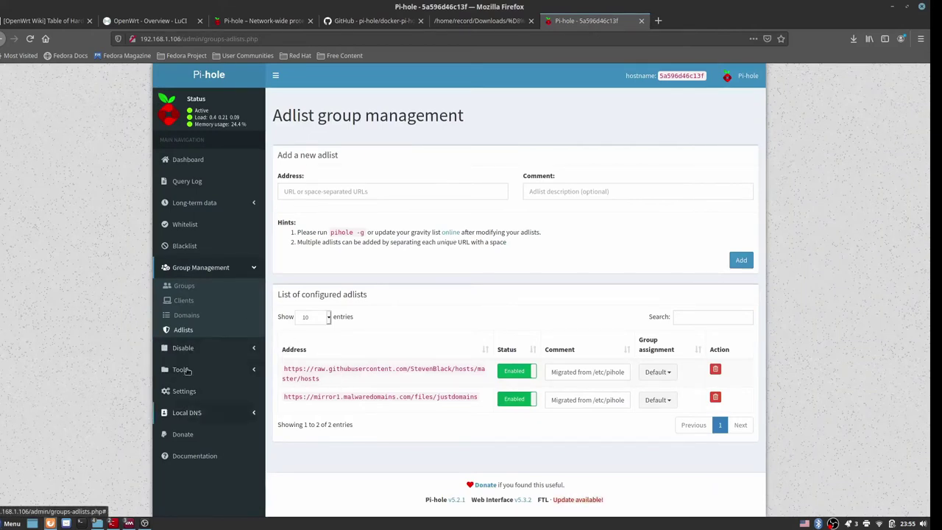
pyautogui.click(228, 242)
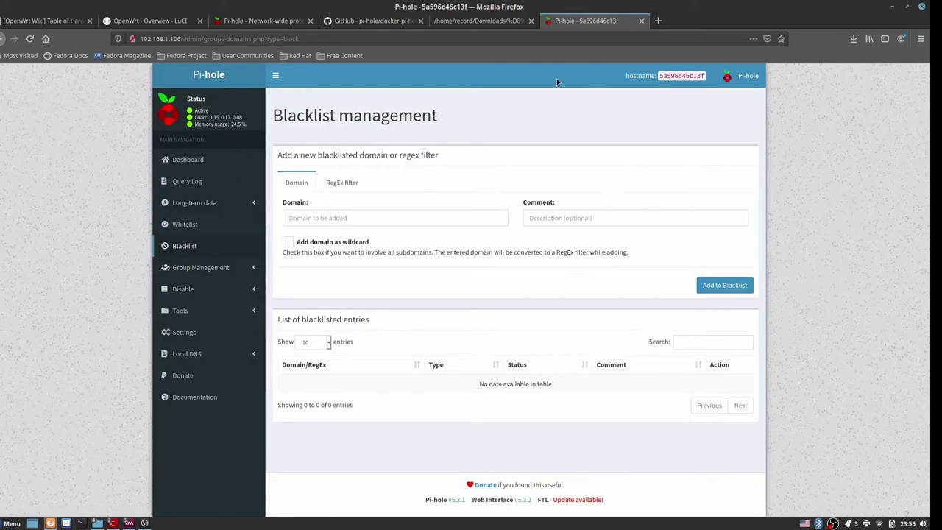
# Step: Open the other Pi-hole's admin dashboard at 192.168.3.249 in a new browser tab
pyautogui.hotkey('ctrl', 't')
pyautogui.write('19')
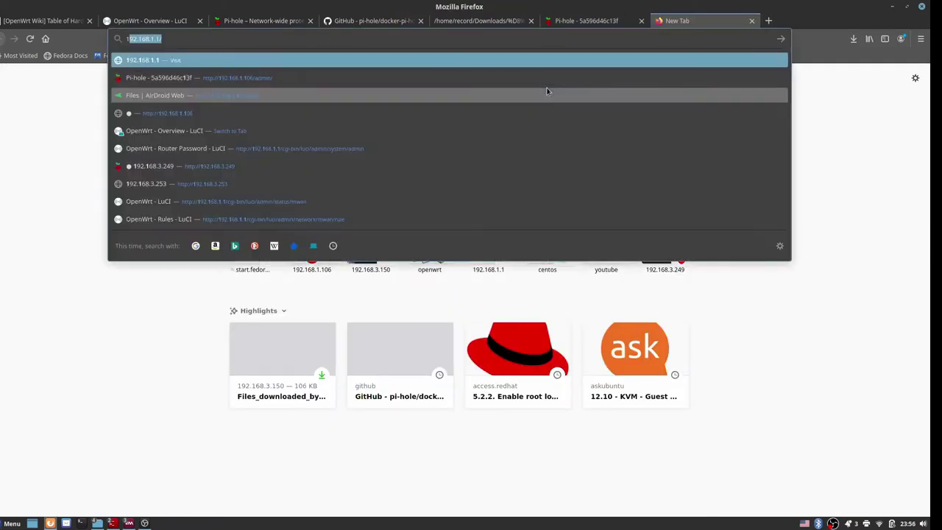
pyautogui.write('2.168.3.2')
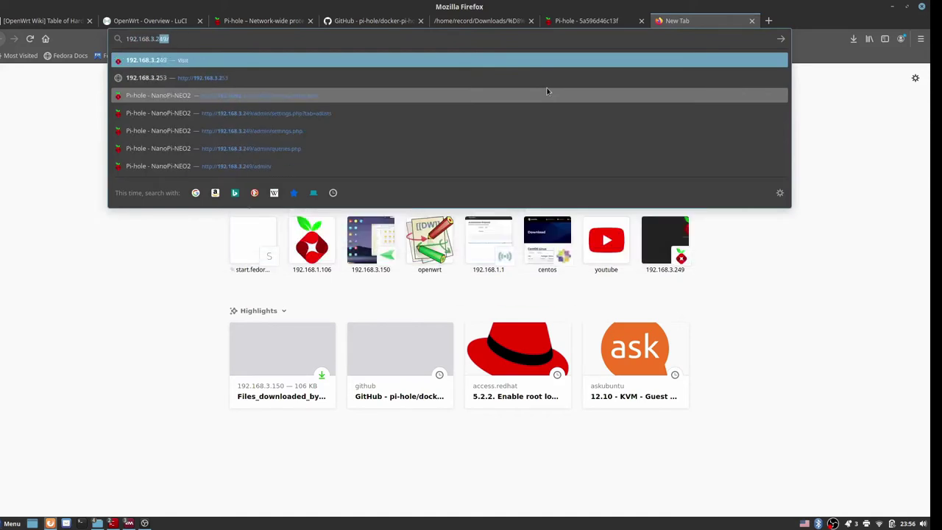
pyautogui.press('Return')
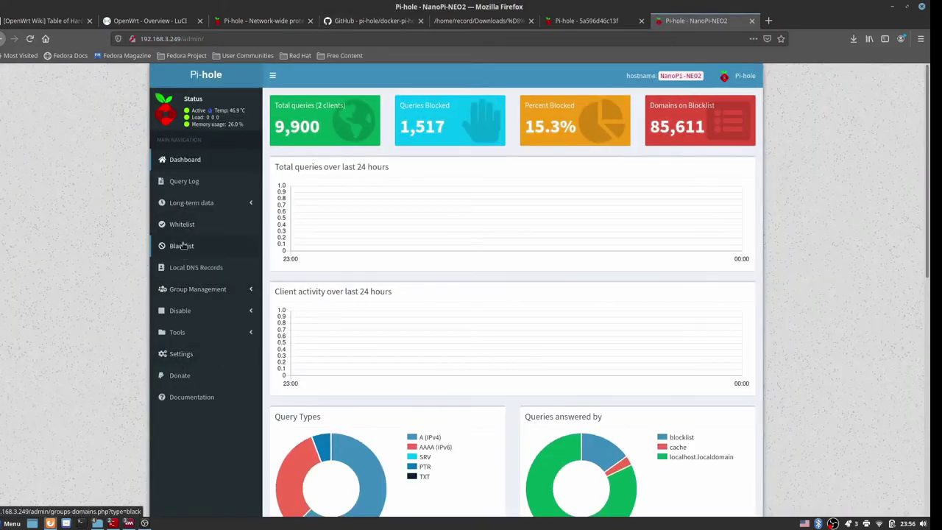
# Step: Copy the blocked domain incoming.telemetry.mozilla.org from the NanoPi-NEO2 Pi-hole's query log, and close that tab
pyautogui.click(184, 181)
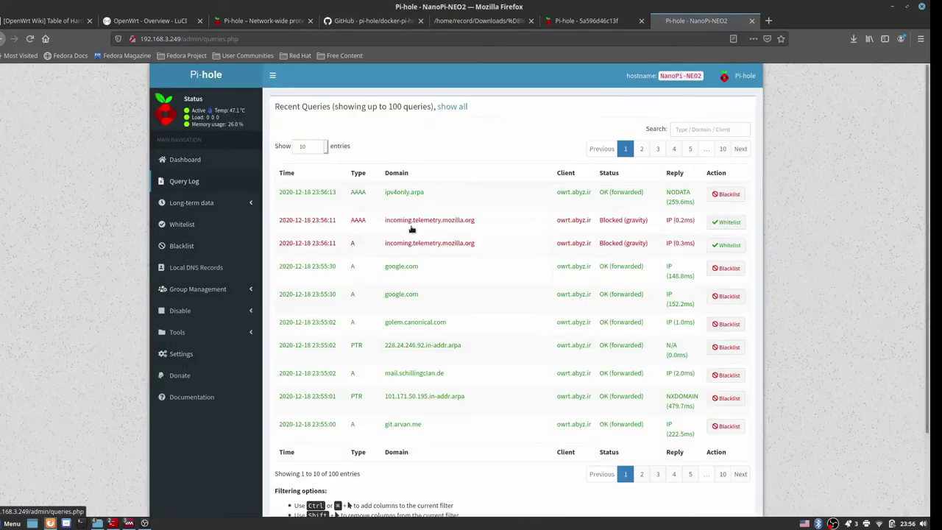
pyautogui.moveTo(474, 223); pyautogui.dragTo(376, 224)
pyautogui.hotkey('ctrl', 'c')
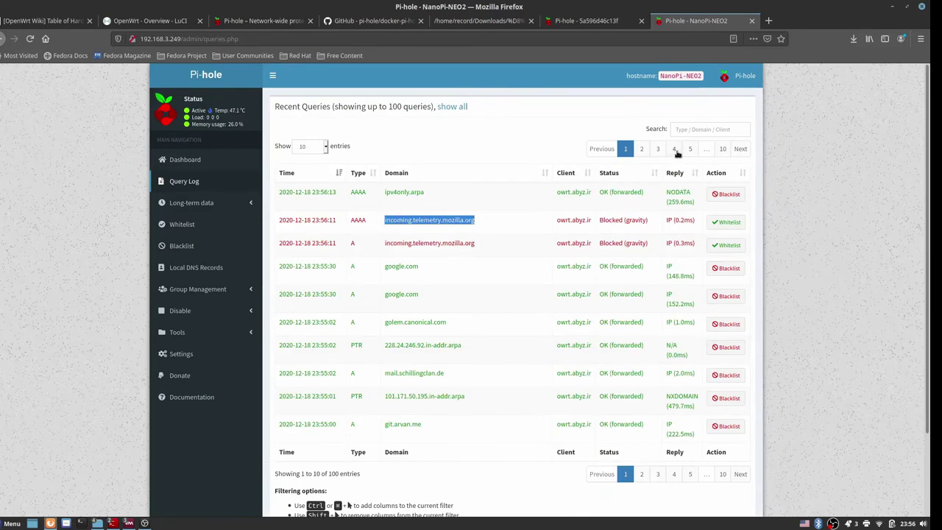
pyautogui.hotkey('ctrl', 'shift', 'Tab')
pyautogui.hotkey('alt', 'Tab')
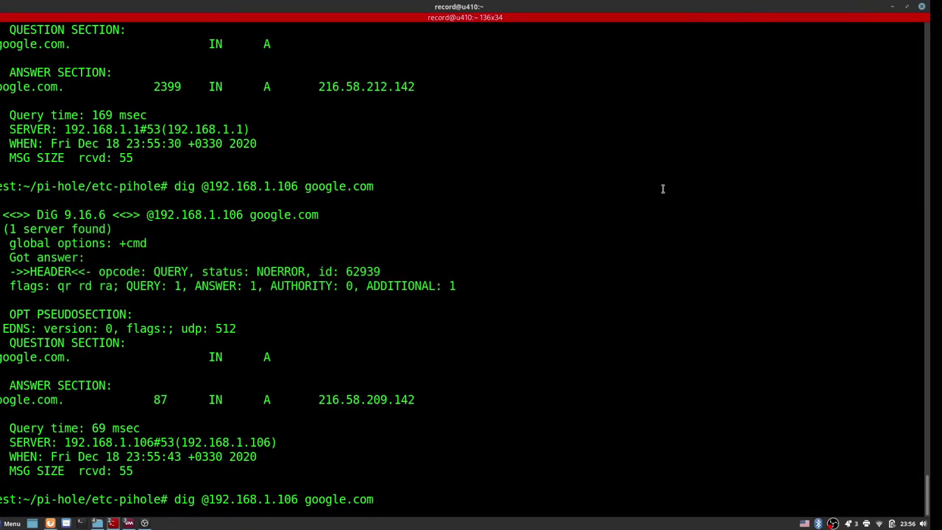
pyautogui.press('BackSpace')
pyautogui.press('BackSpace')
pyautogui.press('BackSpace')
pyautogui.press('BackSpace')
pyautogui.press('BackSpace')
pyautogui.press('BackSpace')
pyautogui.press('BackSpace')
pyautogui.press('BackSpace')
pyautogui.press('BackSpace')
pyautogui.press('BackSpace')
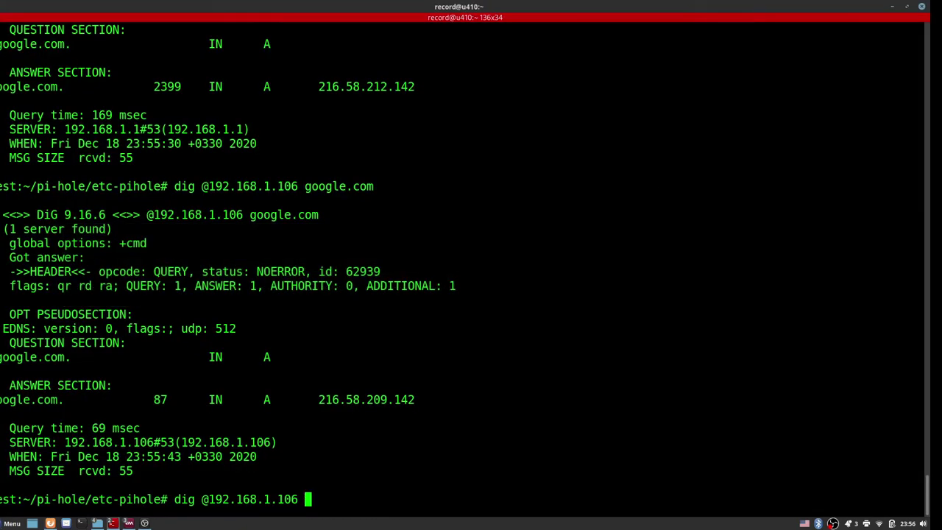
pyautogui.press('shift+Insert')
pyautogui.press('Return')
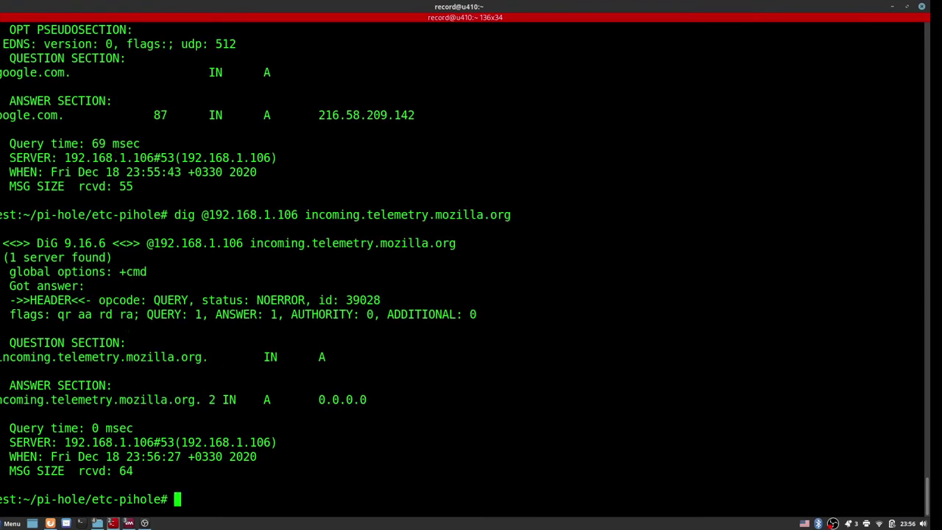
pyautogui.press('Up')
pyautogui.hotkey('ctrl', 'Left')
pyautogui.hotkey('ctrl', 'Left')
pyautogui.hotkey('ctrl', 'Left')
pyautogui.hotkey('ctrl', 'Left')
pyautogui.hotkey('ctrl', 'Left')
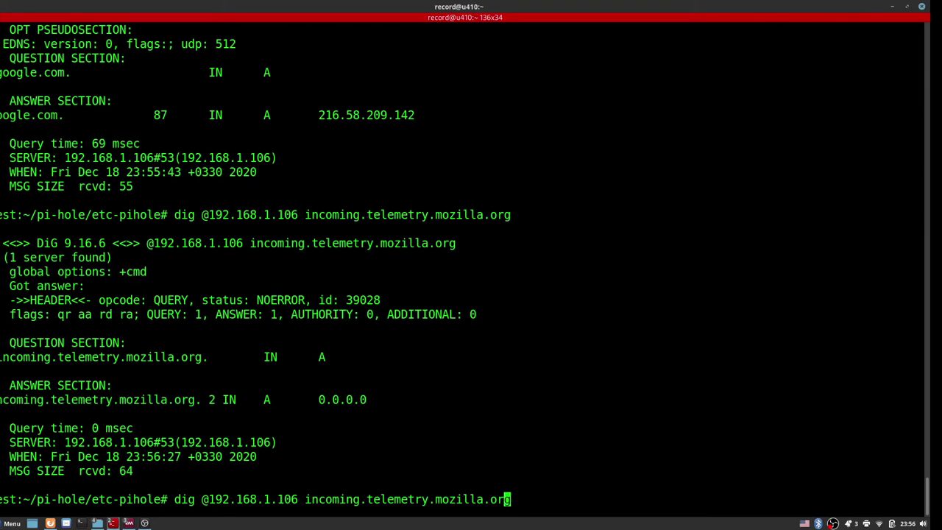
pyautogui.press('Right')
pyautogui.press('Right')
pyautogui.press('Right')
pyautogui.press('BackSpace')
pyautogui.press('BackSpace')
pyautogui.press('BackSpace')
pyautogui.press('BackSpace')
pyautogui.press('BackSpace')
pyautogui.press('BackSpace')
pyautogui.press('BackSpace')
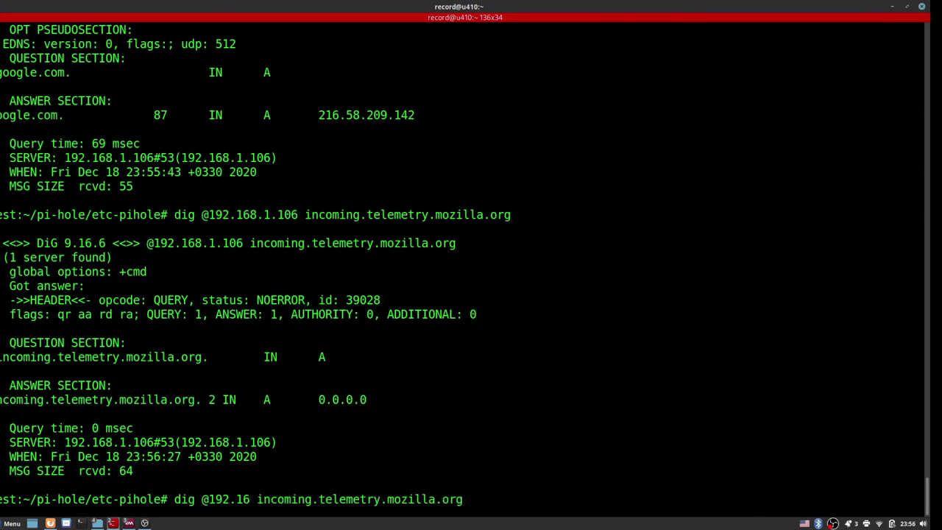
pyautogui.write('8.1.1')
pyautogui.press('Return')
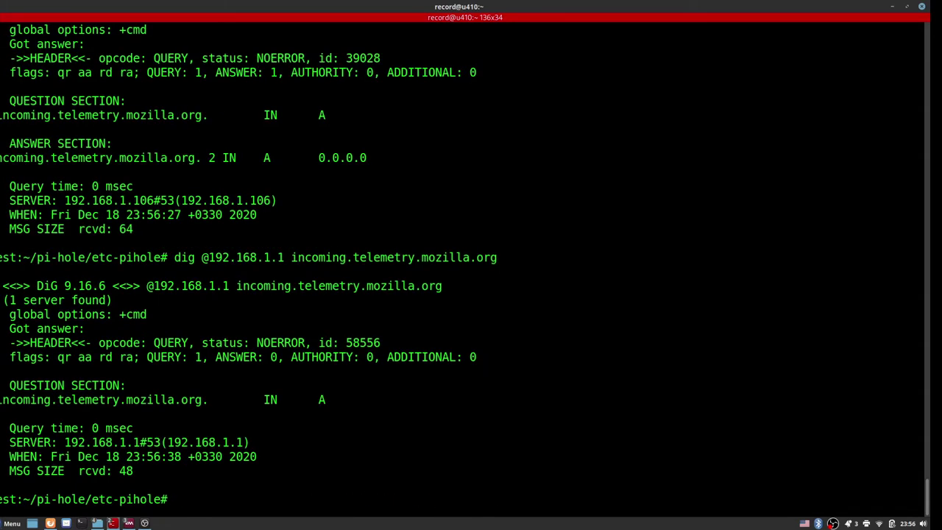
pyautogui.press('Up')
pyautogui.press('Return')
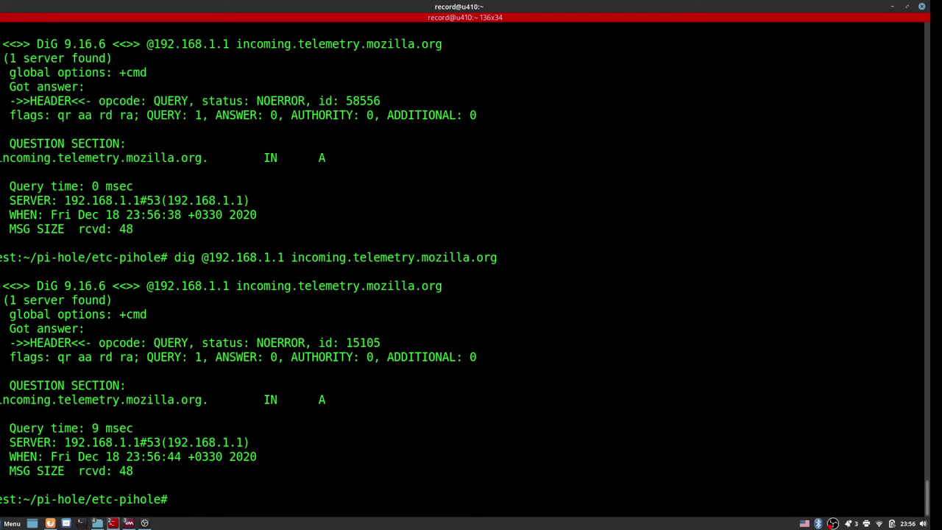
# Step: Query the default DNS server for incoming.telemetry.mozilla.org by running dig without a server address, and recall that command
pyautogui.press('Up')
pyautogui.press('Left')
pyautogui.press('Left')
pyautogui.press('Left')
pyautogui.press('Left')
pyautogui.press('Left')
pyautogui.press('Left')
pyautogui.press('Left')
pyautogui.press('Left')
pyautogui.press('Left')
pyautogui.press('Left')
pyautogui.press('Left')
pyautogui.press('Left')
pyautogui.press('Left')
pyautogui.press('Left')
pyautogui.press('Left')
pyautogui.press('Left')
pyautogui.press('Left')
pyautogui.press('Left')
pyautogui.press('Left')
pyautogui.press('Left')
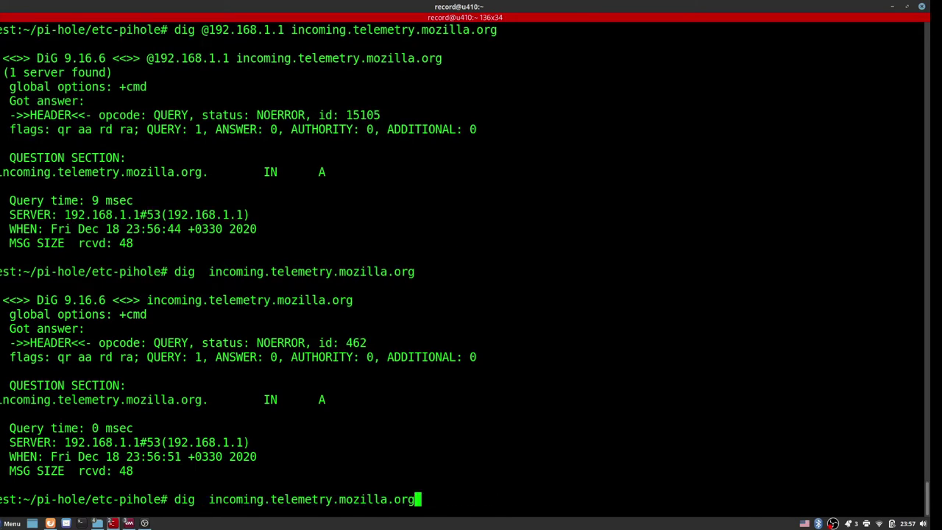
# Step: Switch to Firefox, reopen the NanoPi-NEO2 Pi-hole tab and disable its blocking for 5 minutes
pyautogui.hotkey('alt', 'Tab')
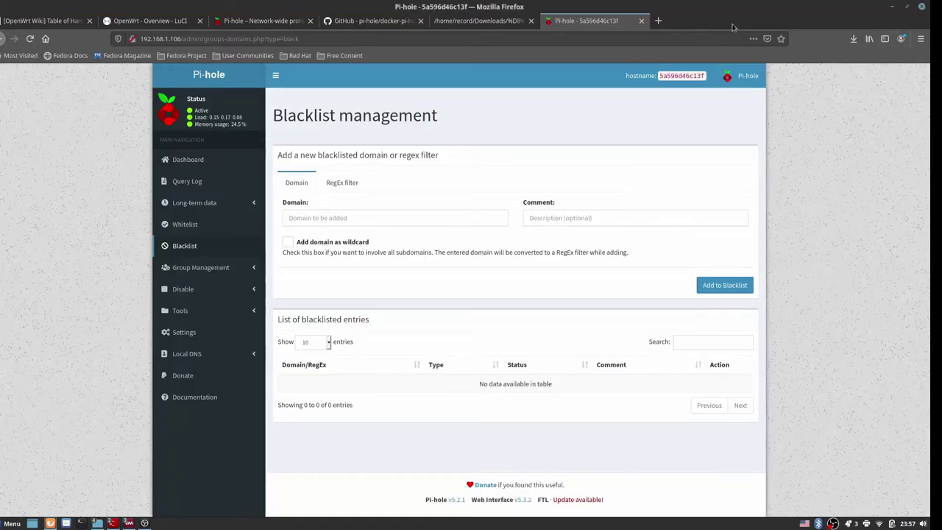
pyautogui.hotkey('ctrl', 'shift', 't')
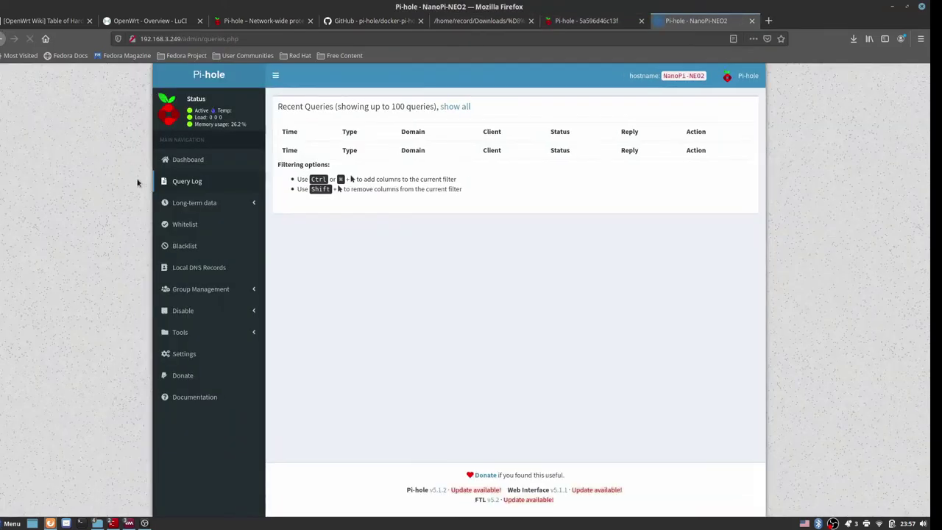
pyautogui.click(184, 310)
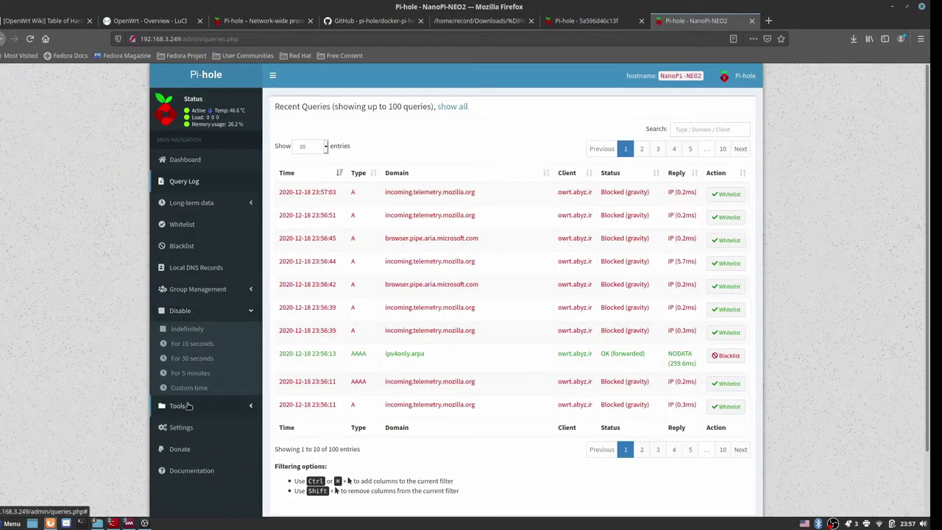
pyautogui.click(184, 310)
# Step: Switch to the terminal and repeat the dig query for incoming.telemetry.mozilla.org against the default server and against 192.168.1.1
pyautogui.hotkey('alt', 'Tab')
pyautogui.press('Return')
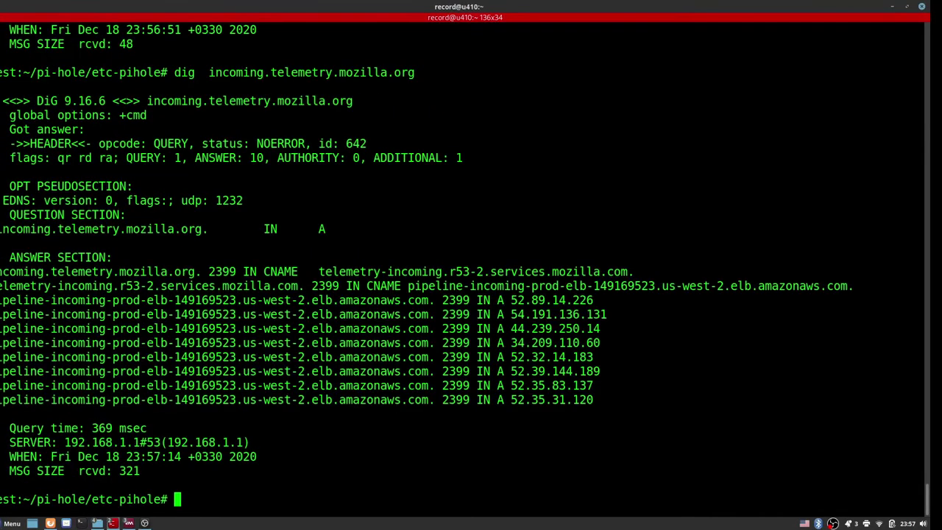
pyautogui.press('Up')
pyautogui.press('Up')
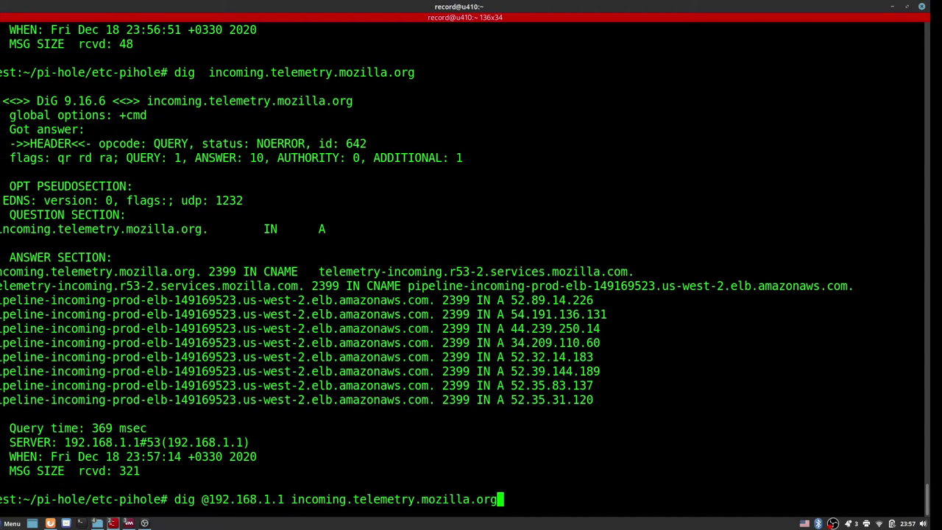
pyautogui.press('Return')
# Step: Repeat the dig query for incoming.telemetry.mozilla.org against the Docker Pi-hole at 192.168.1.106
pyautogui.press('Up')
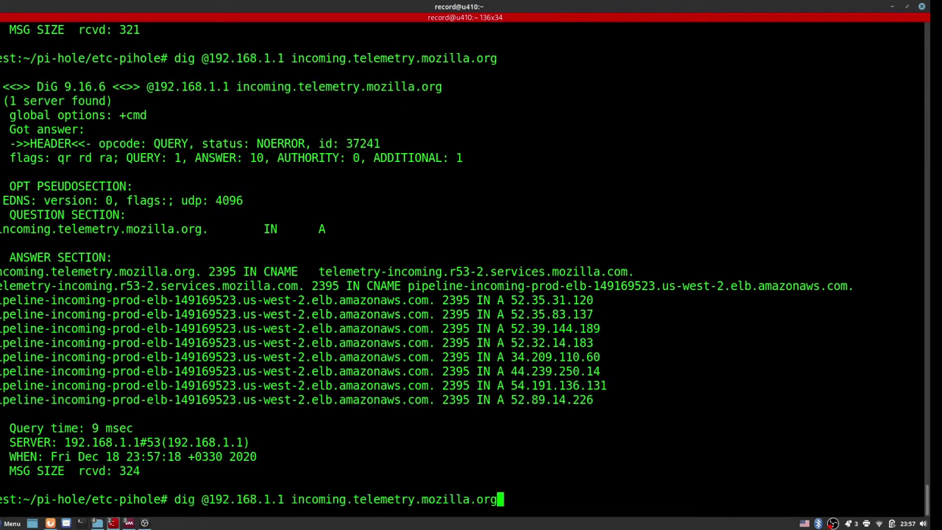
pyautogui.press('Up')
pyautogui.press('Down')
pyautogui.hotkey('ctrl', 'Left')
pyautogui.hotkey('ctrl', 'Left')
pyautogui.hotkey('ctrl', 'Left')
pyautogui.hotkey('ctrl', 'Left')
pyautogui.press('Left')
pyautogui.write('06')
pyautogui.press('Return')
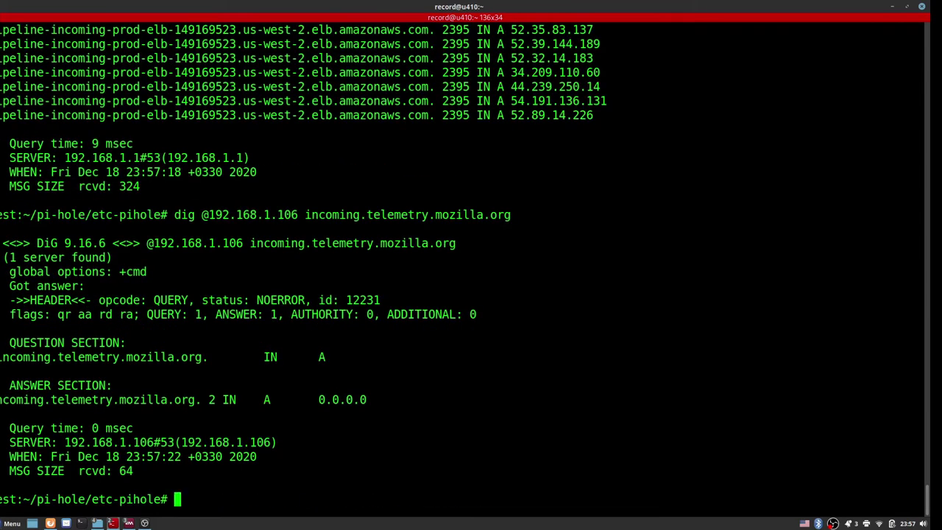
# Step: Switch to Firefox, close the NanoPi-NEO2 tab and open OpenWrt's DHCP and DNS settings page
pyautogui.hotkey('alt', 'Tab')
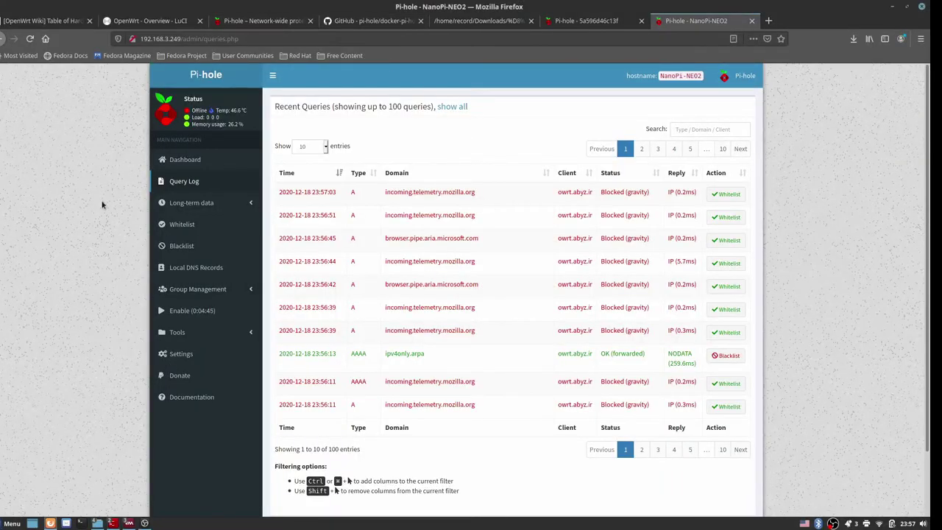
pyautogui.hotkey('ctrl', 'w')
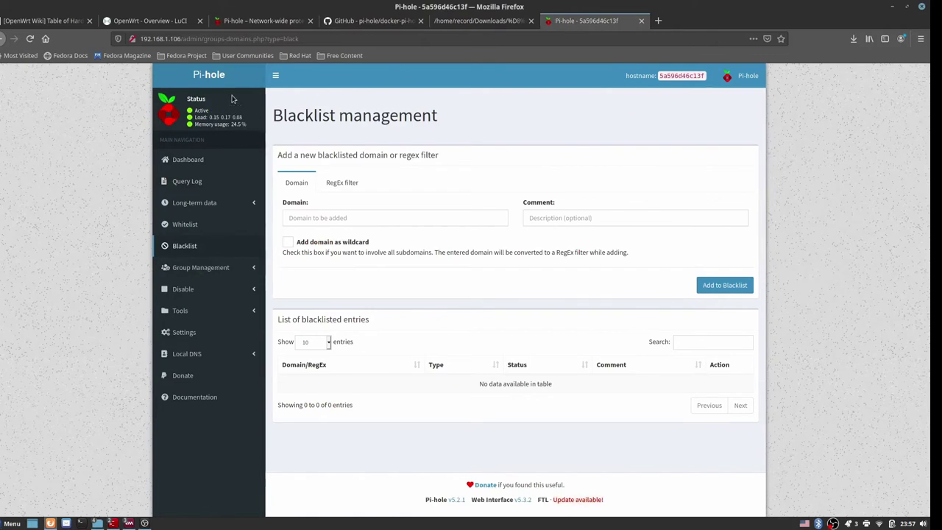
pyautogui.click(165, 23)
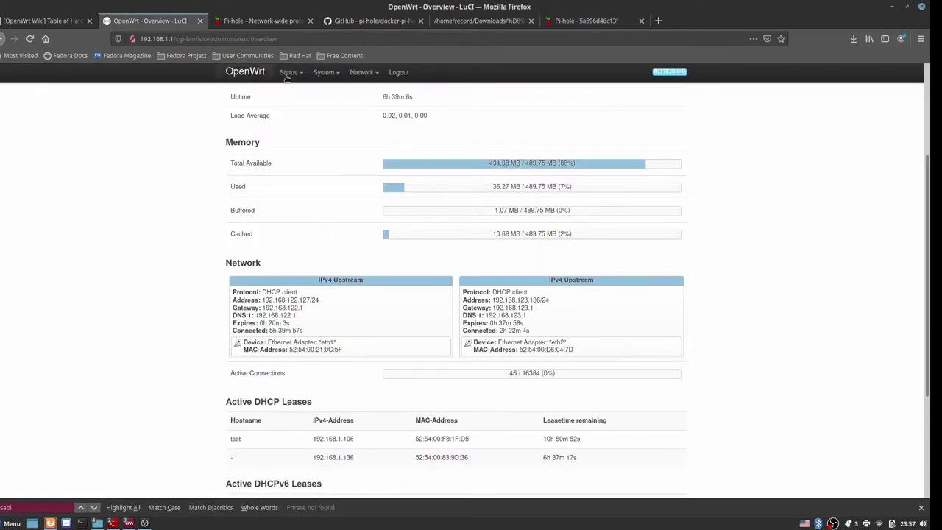
pyautogui.moveTo(361, 72)
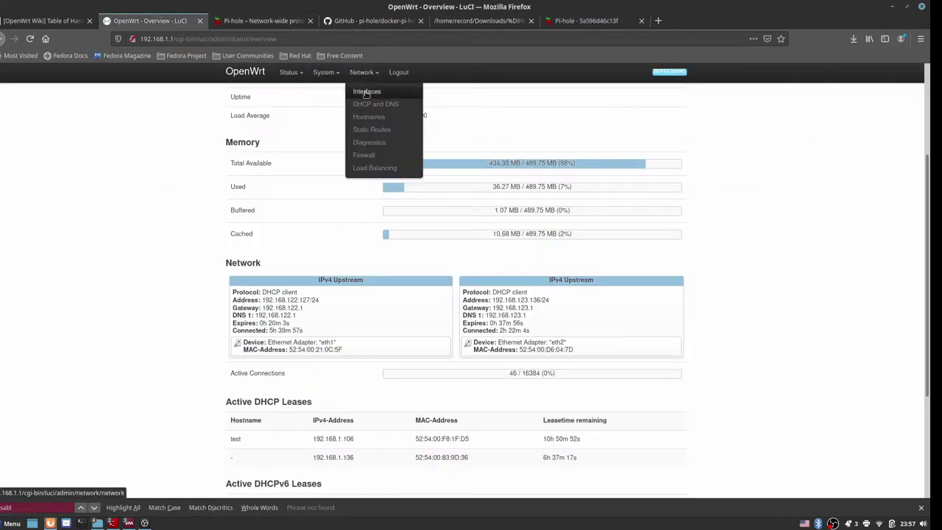
pyautogui.click(367, 106)
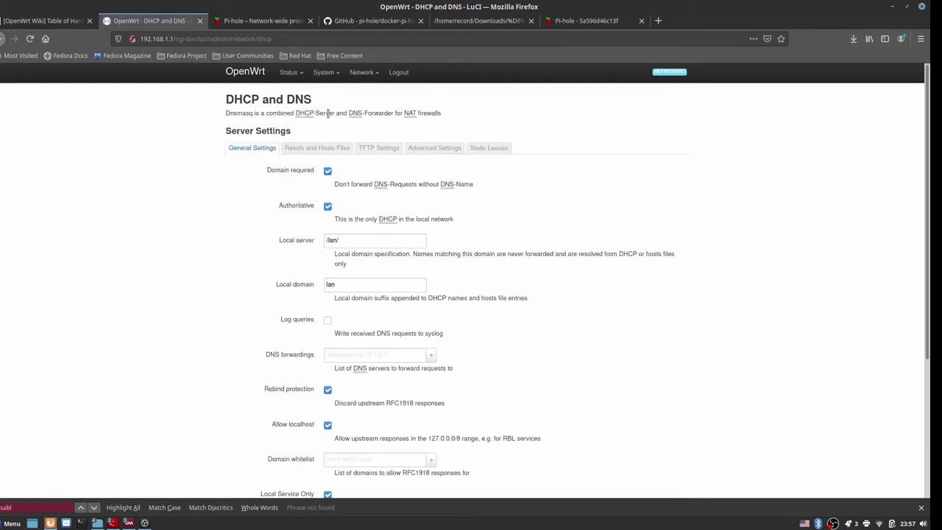
# Step: Set OpenWrt's DNS forwardings to 192.168.1.106, then save and apply the change
pyautogui.scroll(-1, 273, 205)
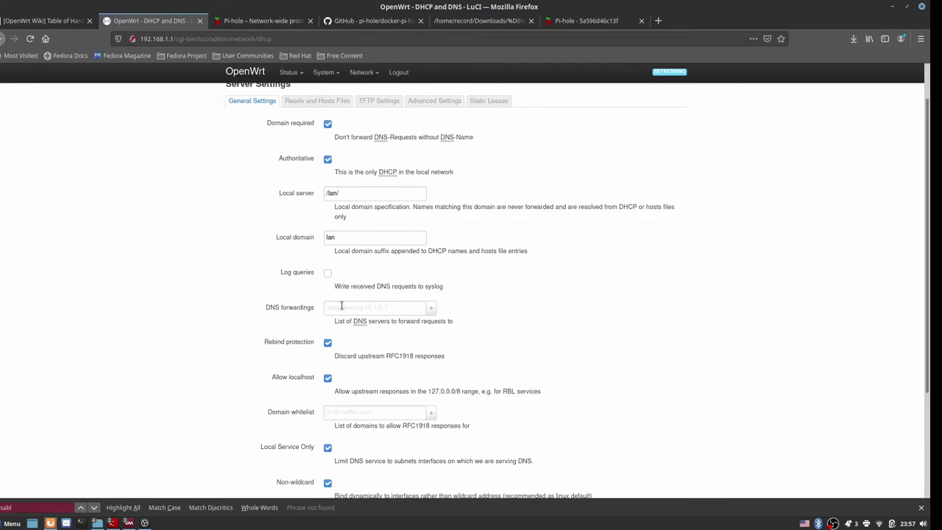
pyautogui.scroll(-2, 367, 270)
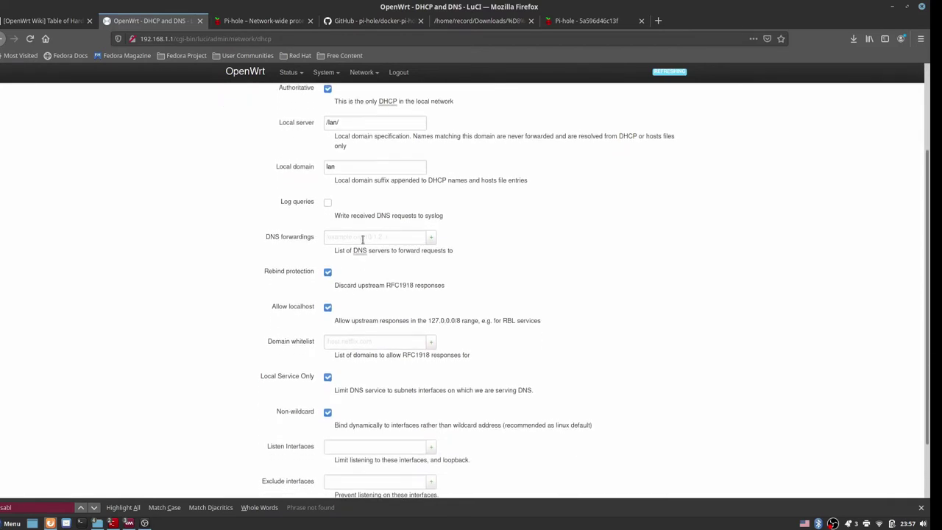
pyautogui.click(334, 237)
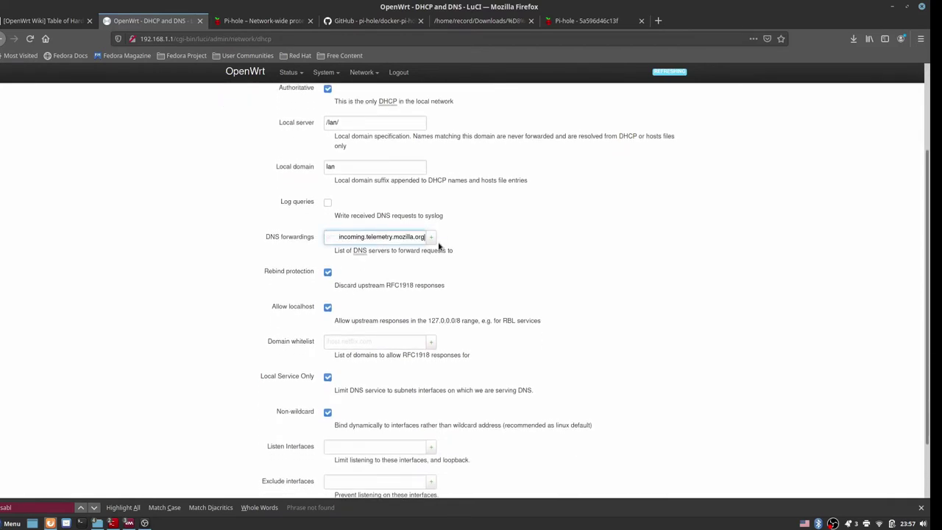
pyautogui.write('192.168.1.')
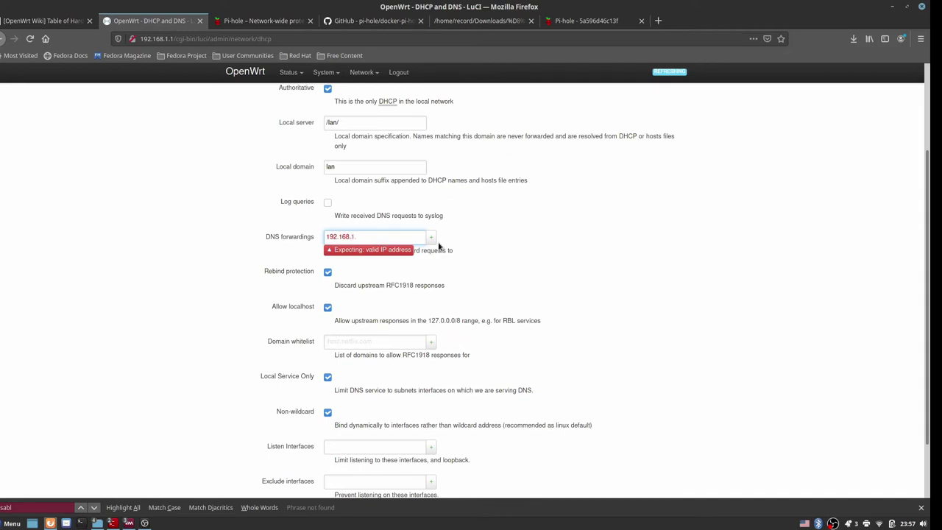
pyautogui.write('106')
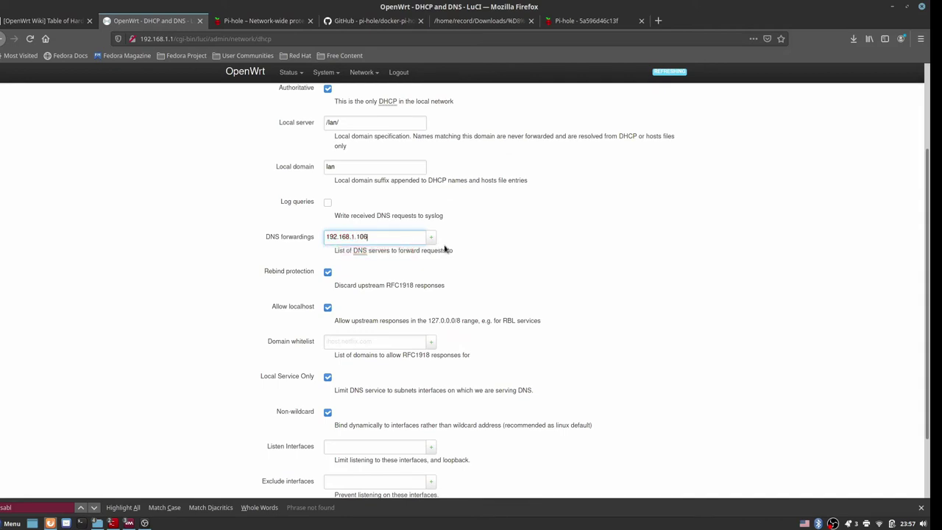
pyautogui.scroll(-2, 321, 189)
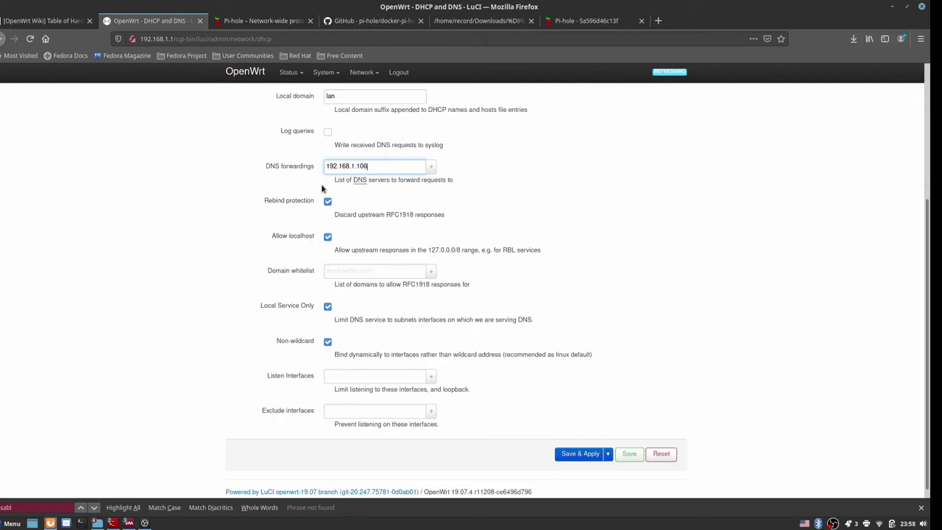
pyautogui.click(581, 454)
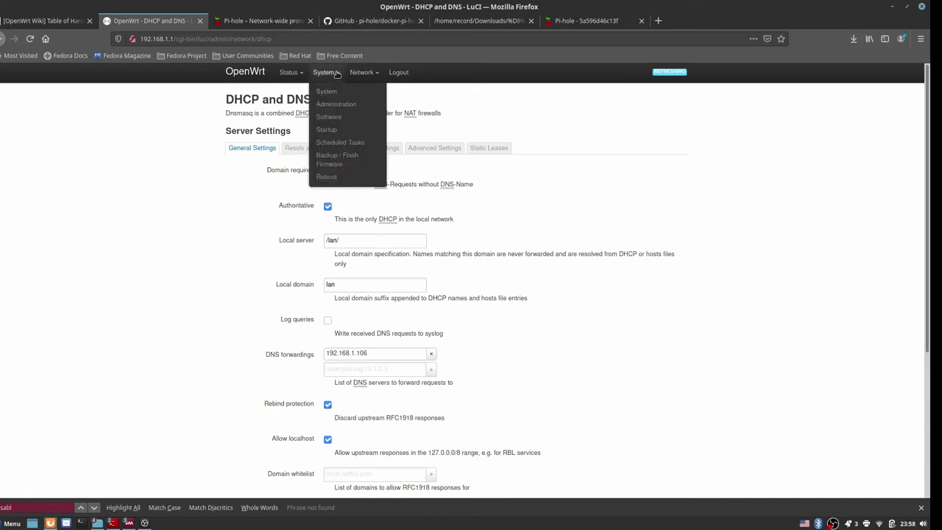
# Step: Turn off Use DNS servers advertised by peer in the WAN interface's advanced settings and save the interface
pyautogui.moveTo(361, 72)
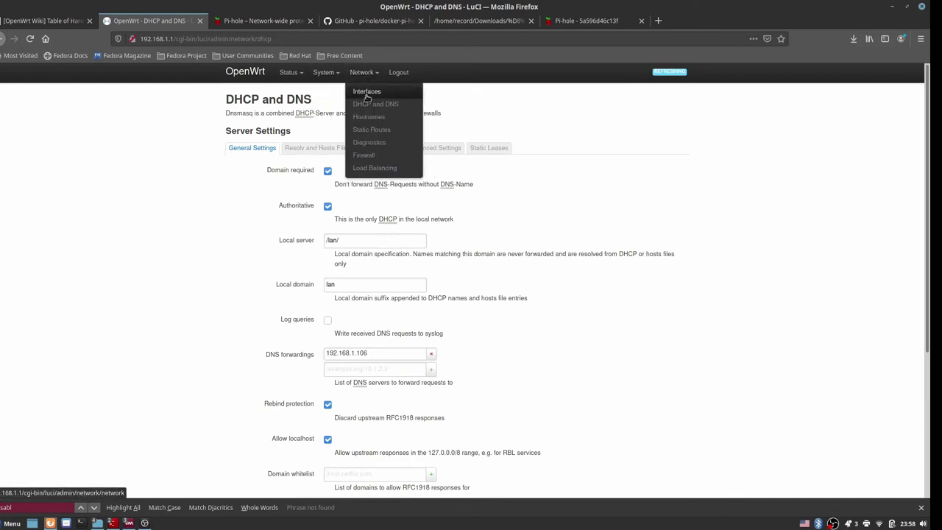
pyautogui.click(366, 94)
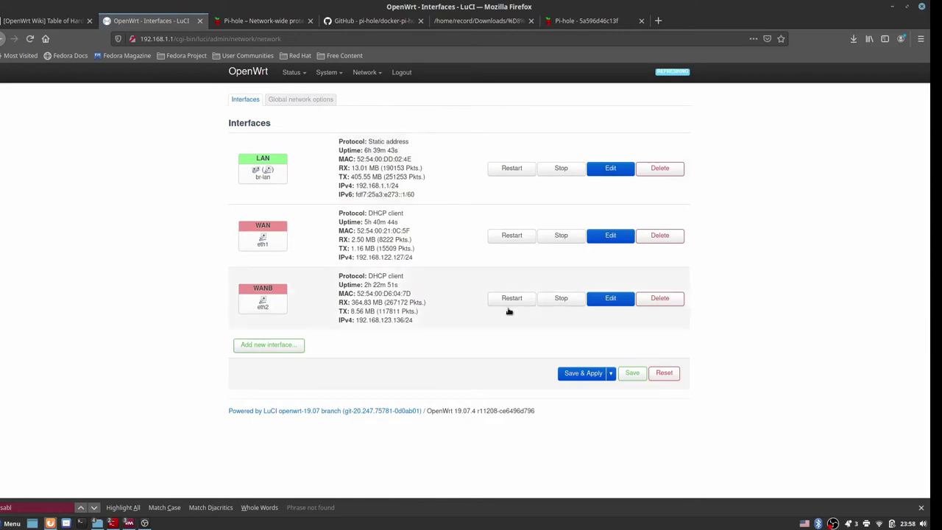
pyautogui.click(613, 239)
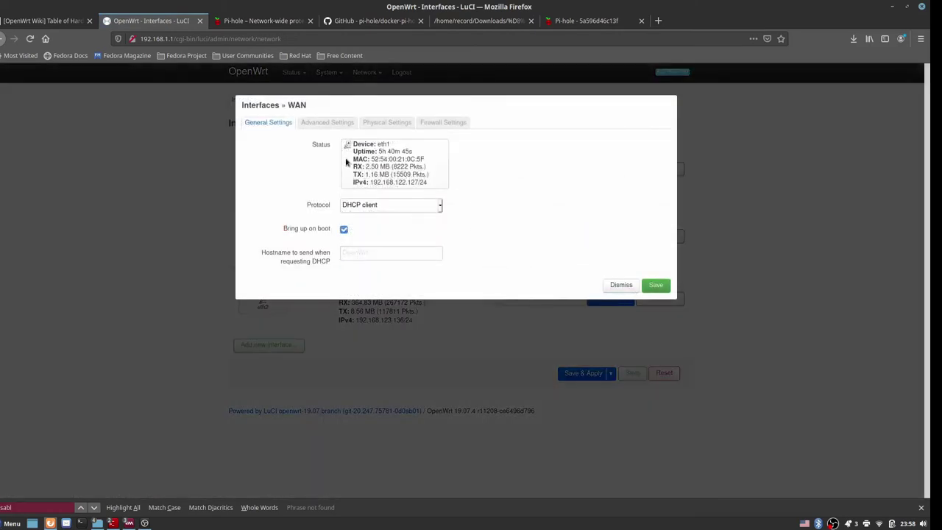
pyautogui.click(321, 125)
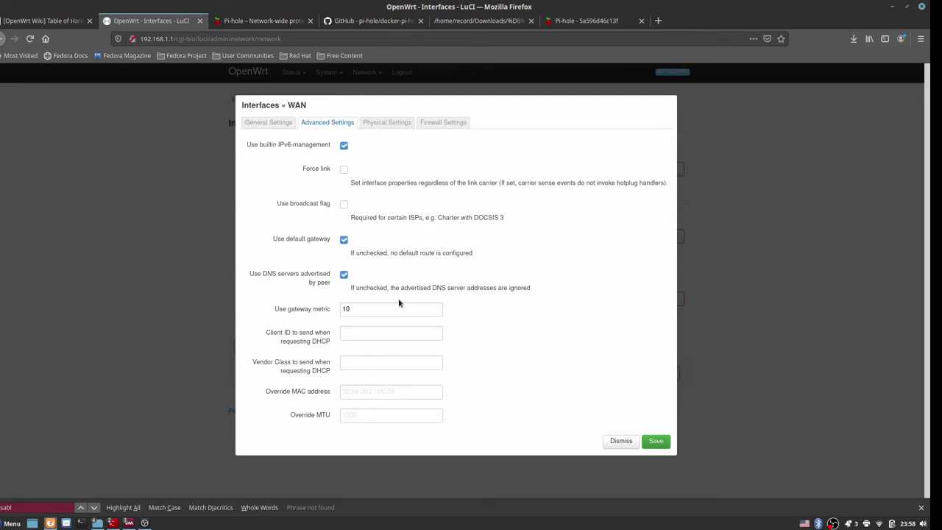
pyautogui.click(342, 275)
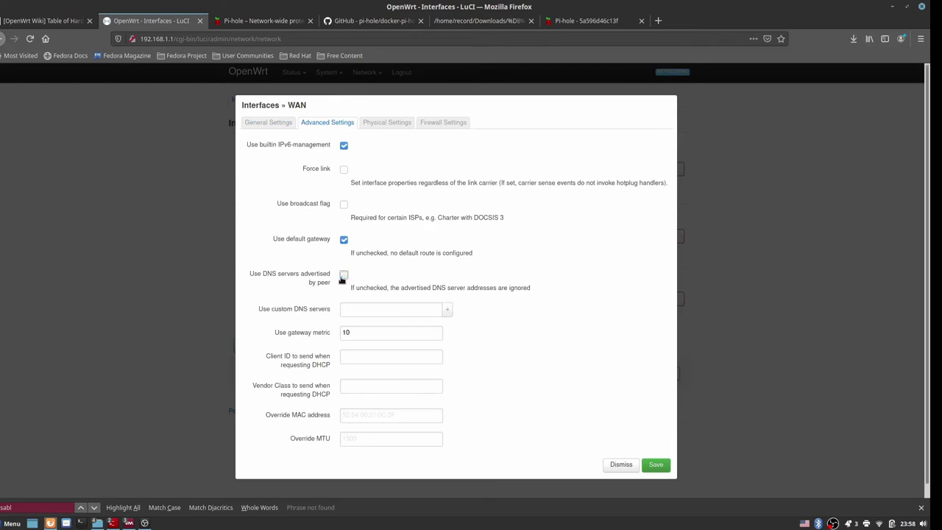
pyautogui.click(657, 464)
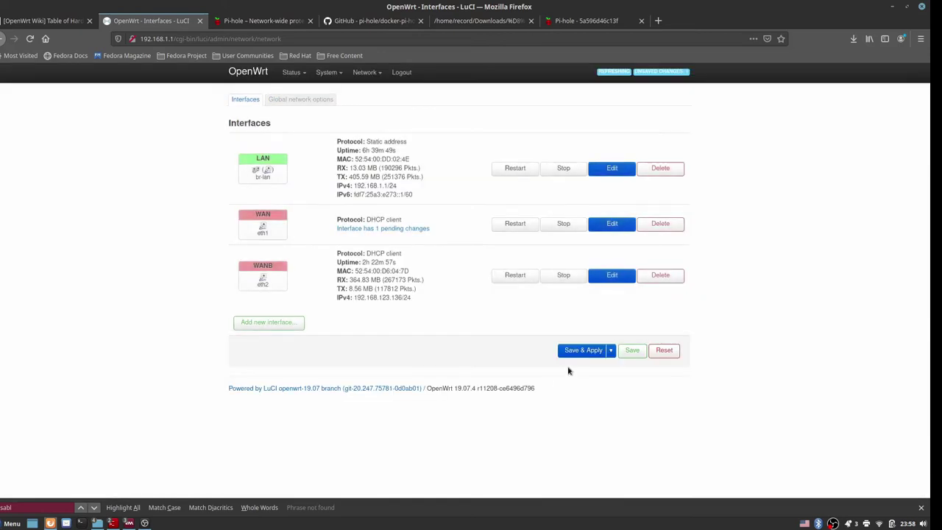
# Step: Turn off Use DNS servers advertised by peer in the WANB interface's advanced settings, save it and apply the pending interface changes
pyautogui.click(612, 276)
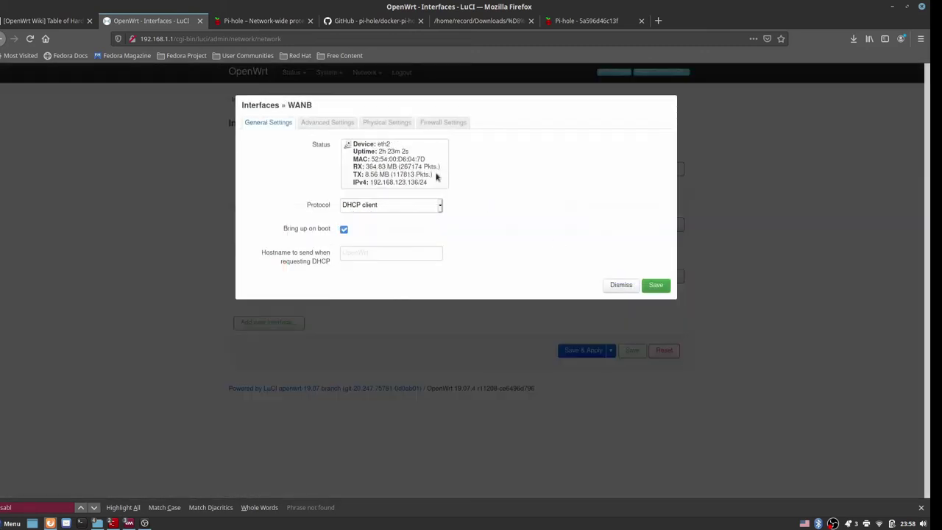
pyautogui.click(327, 122)
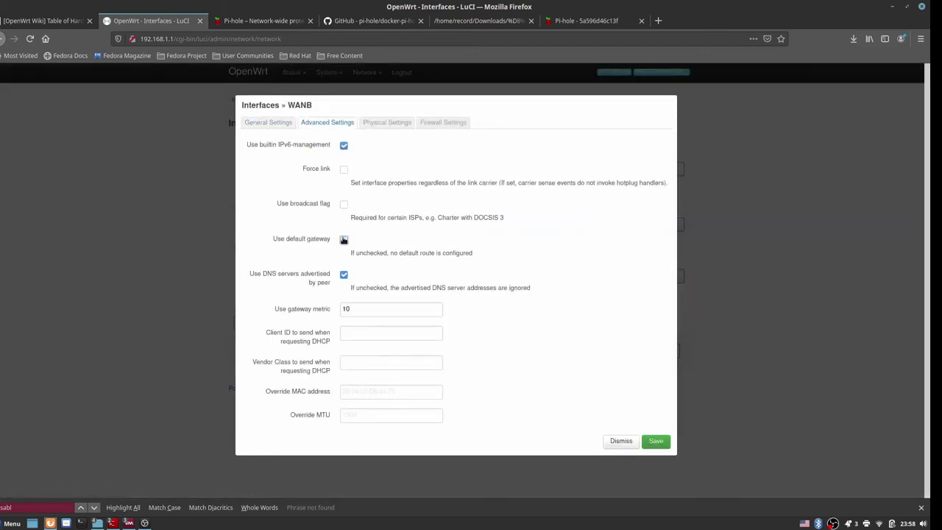
pyautogui.click(344, 240)
pyautogui.click(343, 275)
pyautogui.click(650, 464)
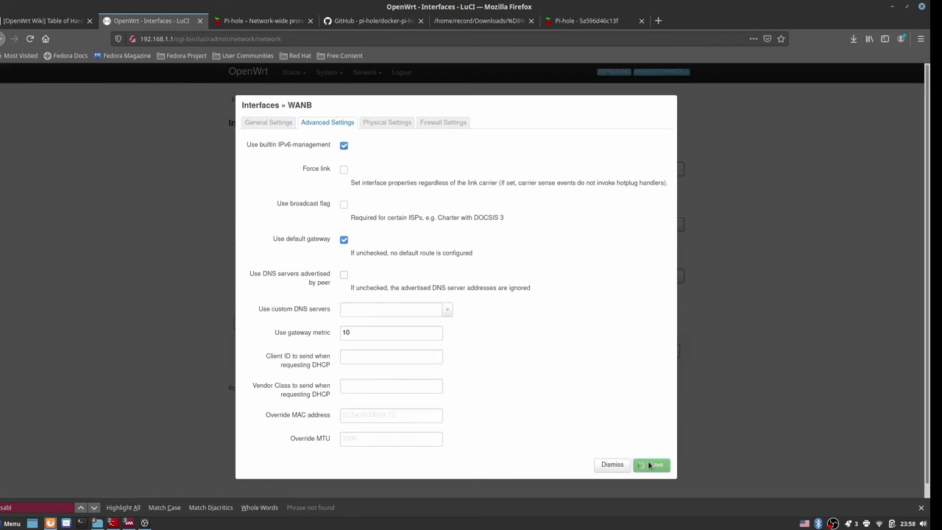
pyautogui.click(585, 330)
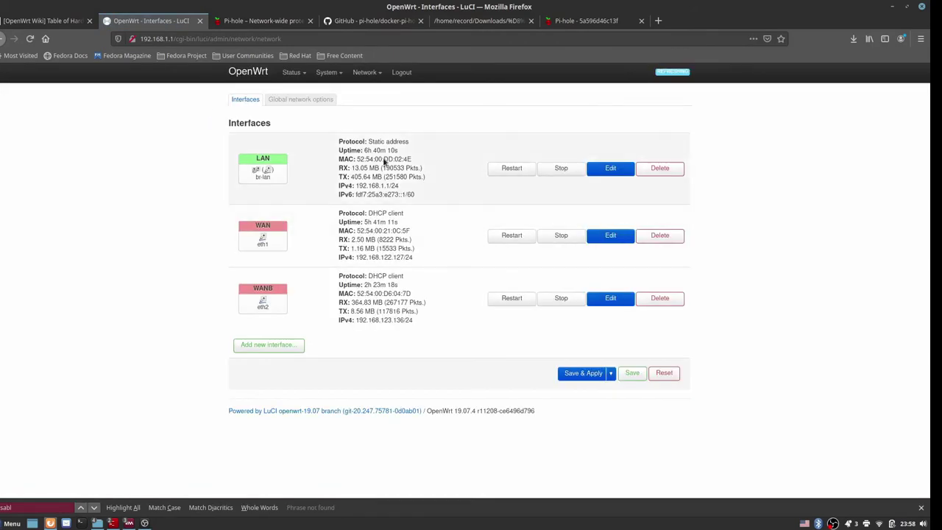
# Step: Open the static leases section of OpenWrt's DHCP and DNS settings
pyautogui.moveTo(363, 70)
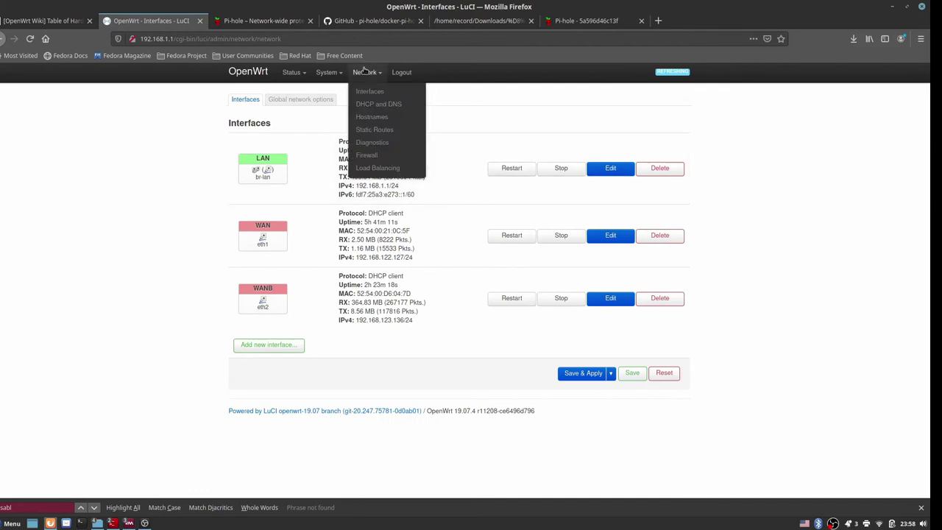
pyautogui.click(382, 104)
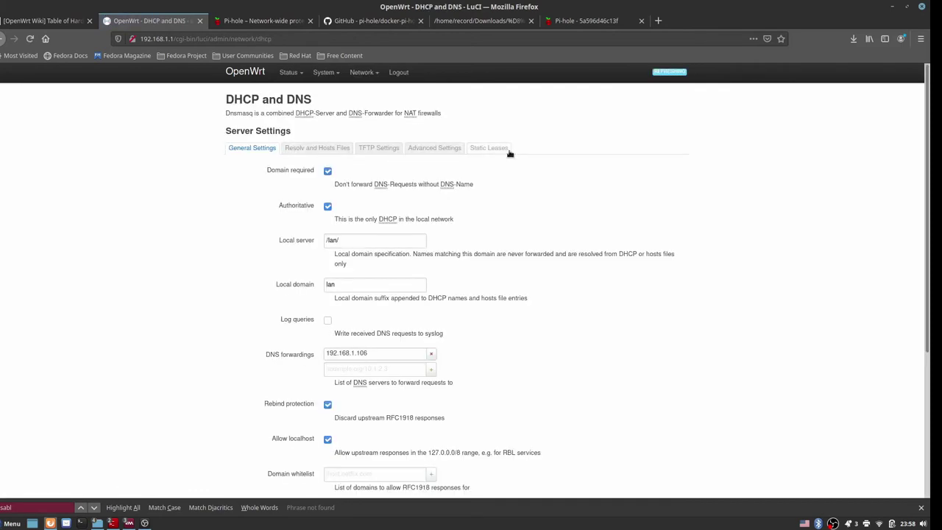
pyautogui.click(485, 150)
pyautogui.scroll(-2, 504, 282)
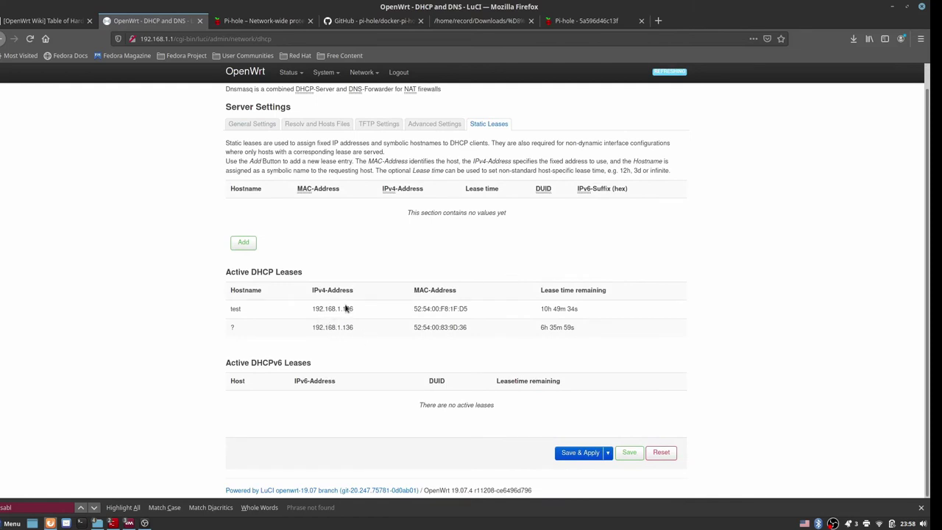
# Step: Add a static lease tying test.lan's MAC address 52:54:00:F8:1F:D5 to 192.168.1.106, then save and apply it
pyautogui.click(243, 243)
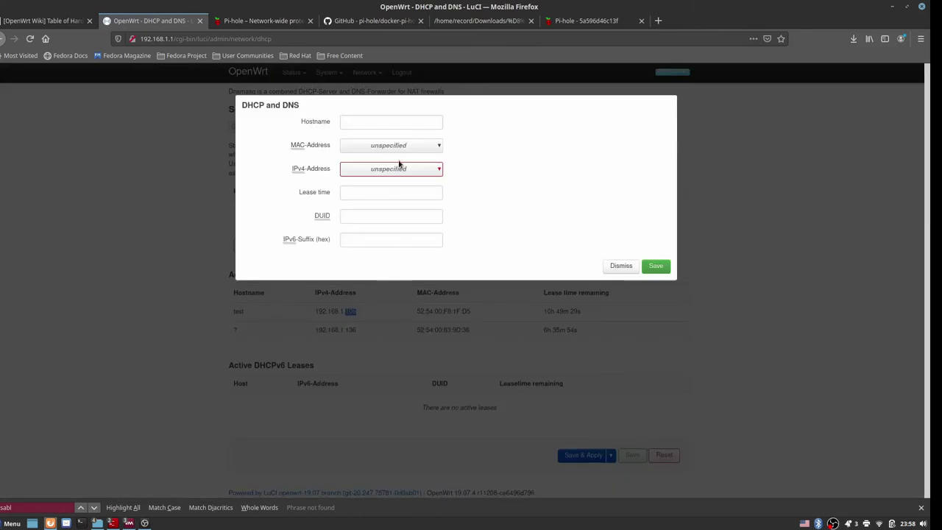
pyautogui.click(378, 146)
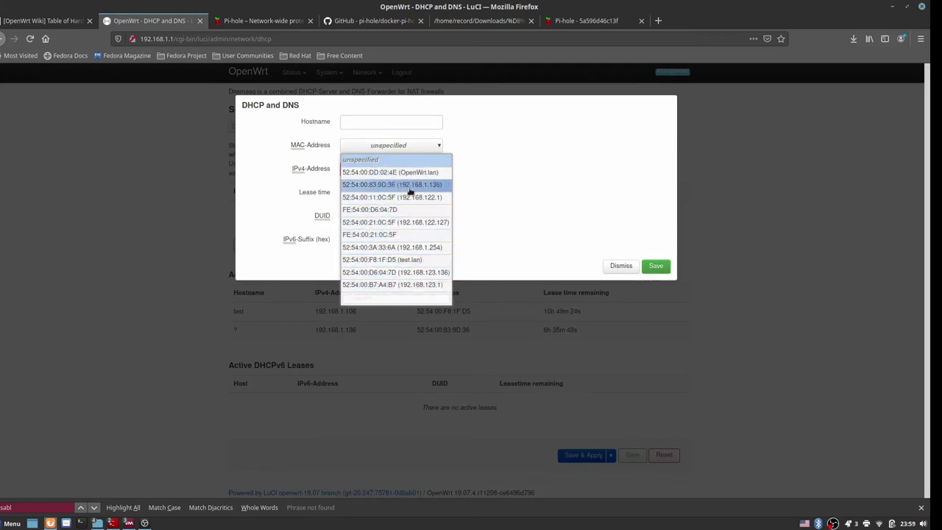
pyautogui.click(417, 260)
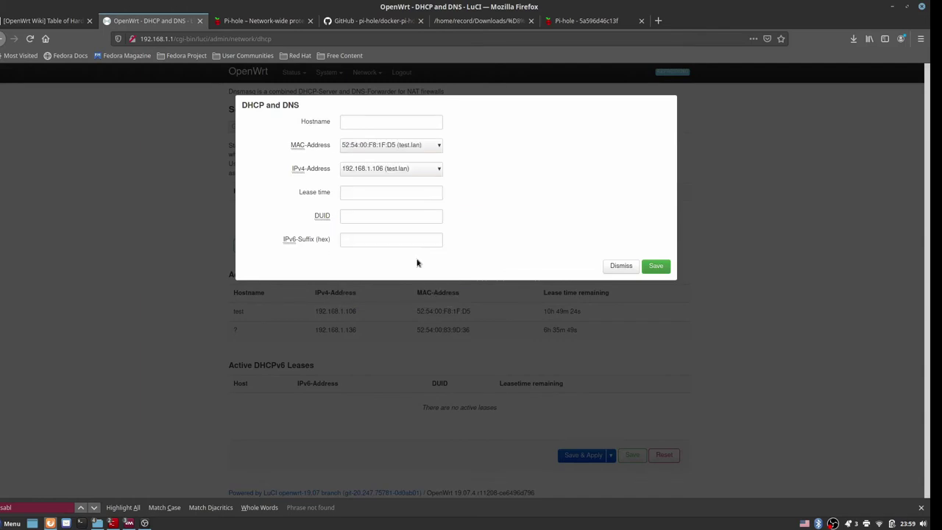
pyautogui.click(389, 175)
pyautogui.click(389, 174)
pyautogui.click(655, 267)
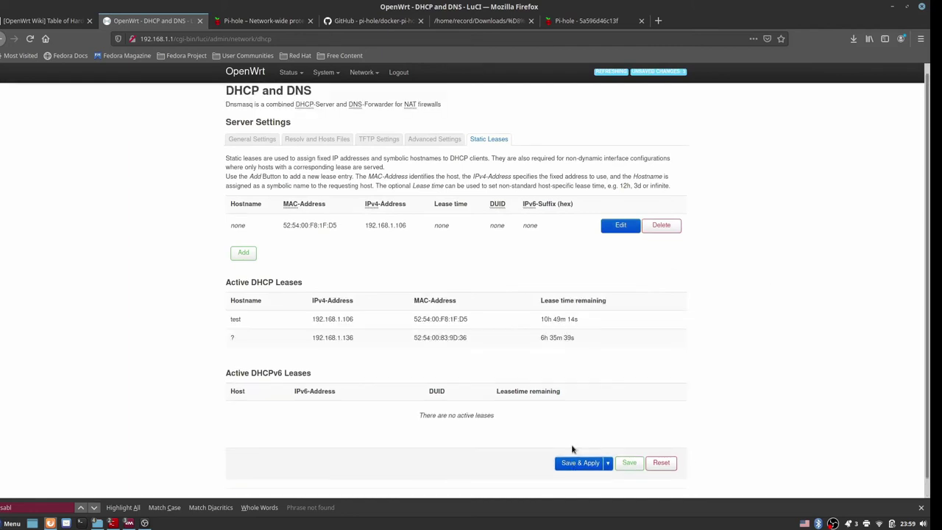
pyautogui.click(572, 458)
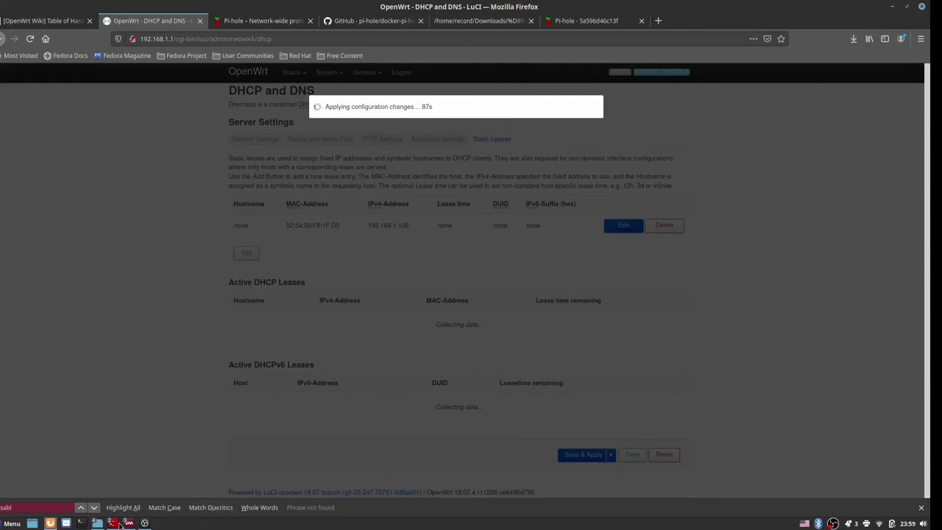
# Step: Switch to the terminal and rerun the dig query for incoming.telemetry.mozilla.org against the router at 192.168.1.1
pyautogui.moveTo(120, 523)
pyautogui.click(169, 430)
pyautogui.press('Up')
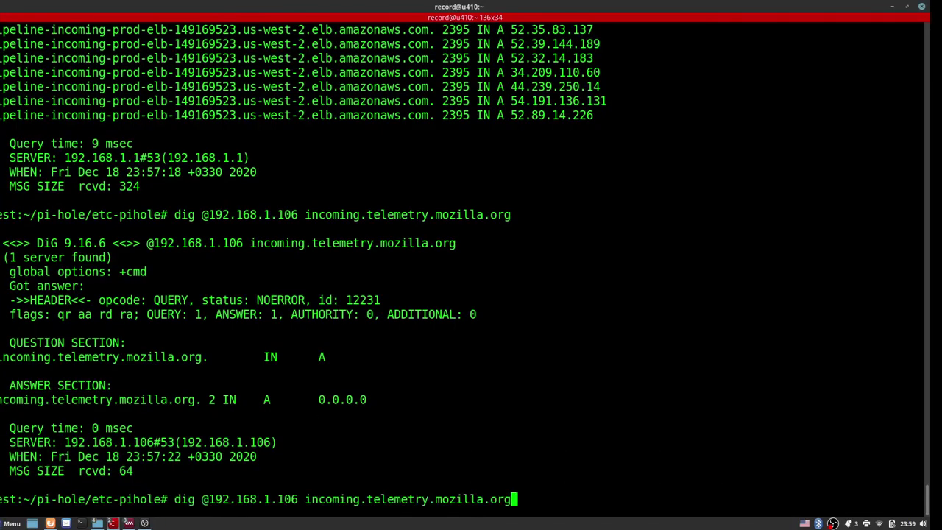
pyautogui.press('Up')
pyautogui.press('Return')
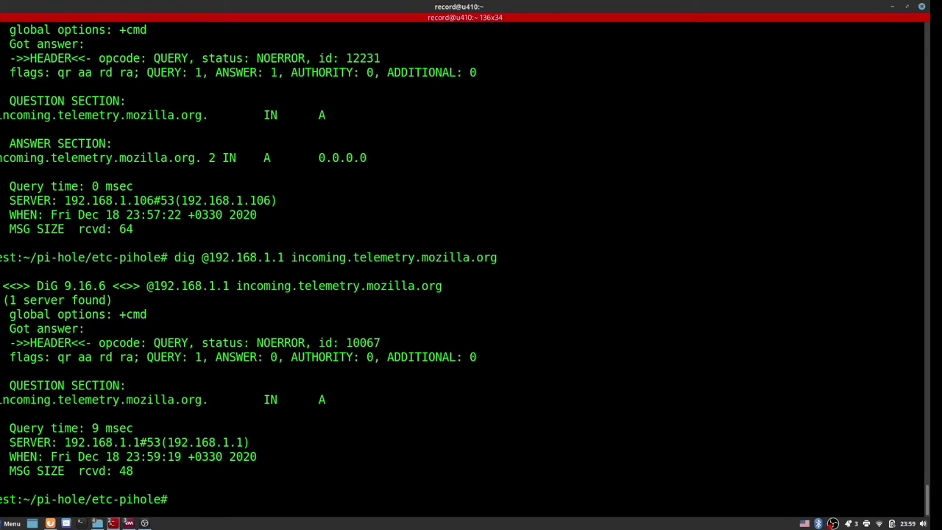
# Step: Run the dig query for incoming.telemetry.mozilla.org against the DNS server at 192.168.3.253 for comparison
pyautogui.press('Up')
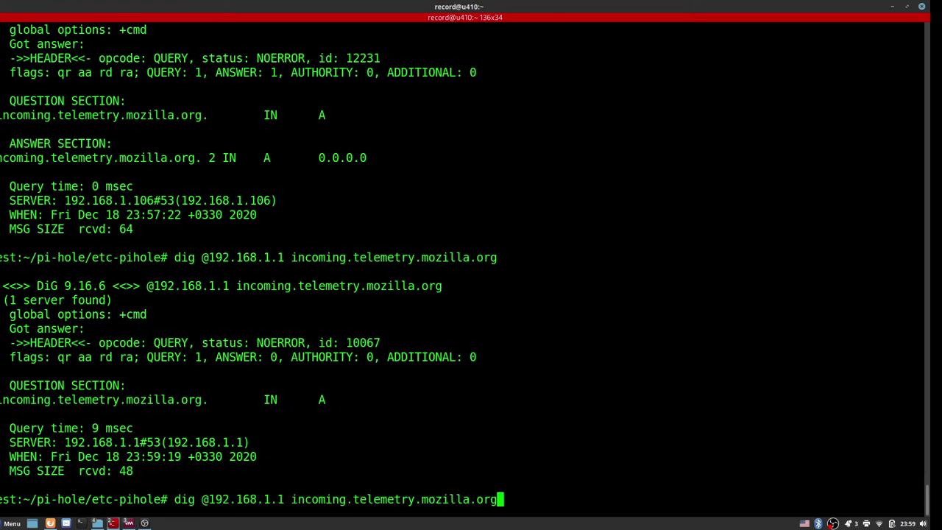
pyautogui.press('Left')
pyautogui.press('Left')
pyautogui.press('Left')
pyautogui.press('Left')
pyautogui.press('Left')
pyautogui.press('Left')
pyautogui.press('Left')
pyautogui.press('Left')
pyautogui.press('Left')
pyautogui.press('Left')
pyautogui.press('Left')
pyautogui.press('Left')
pyautogui.press('Left')
pyautogui.press('Left')
pyautogui.press('Left')
pyautogui.press('Left')
pyautogui.press('Left')
pyautogui.press('Left')
pyautogui.press('Left')
pyautogui.press('Left')
pyautogui.press('Left')
pyautogui.press('Left')
pyautogui.press('BackSpace')
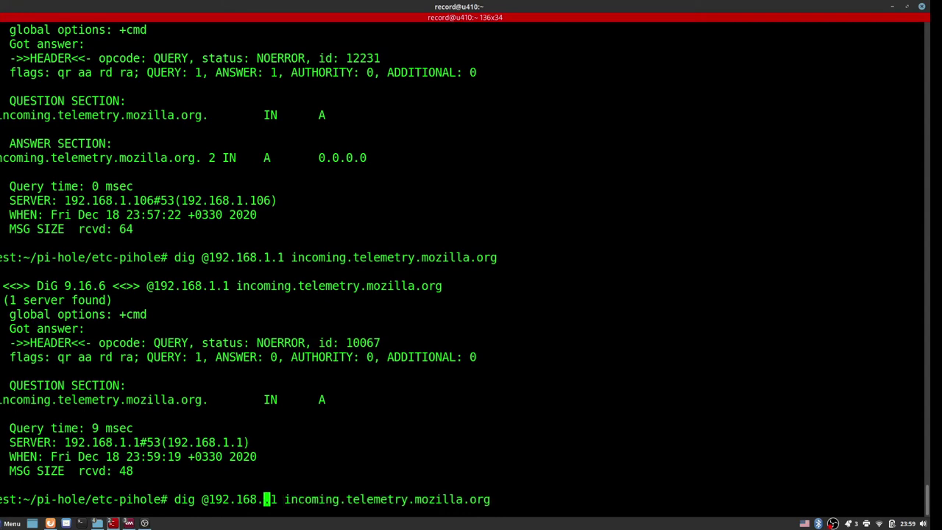
pyautogui.write('3')
pyautogui.press('Right')
pyautogui.press('Right')
pyautogui.press('BackSpace')
pyautogui.write('2')
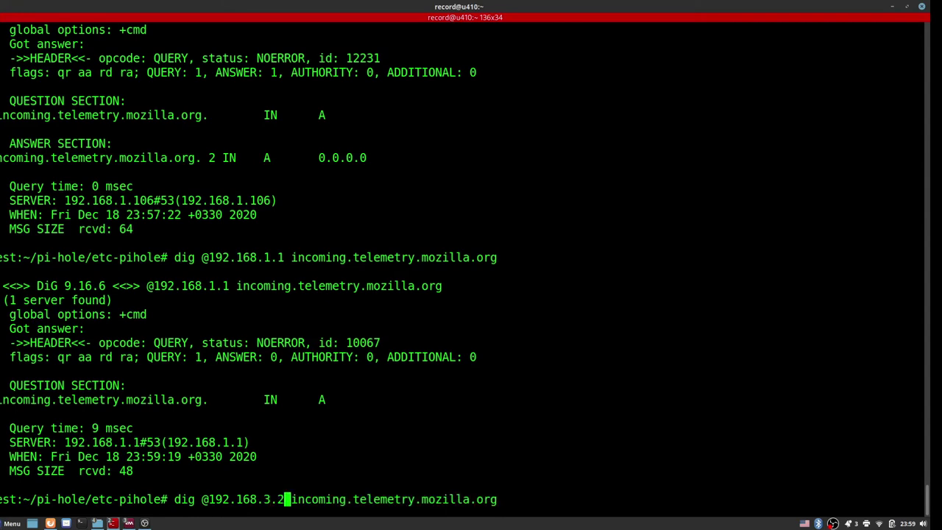
pyautogui.write('53')
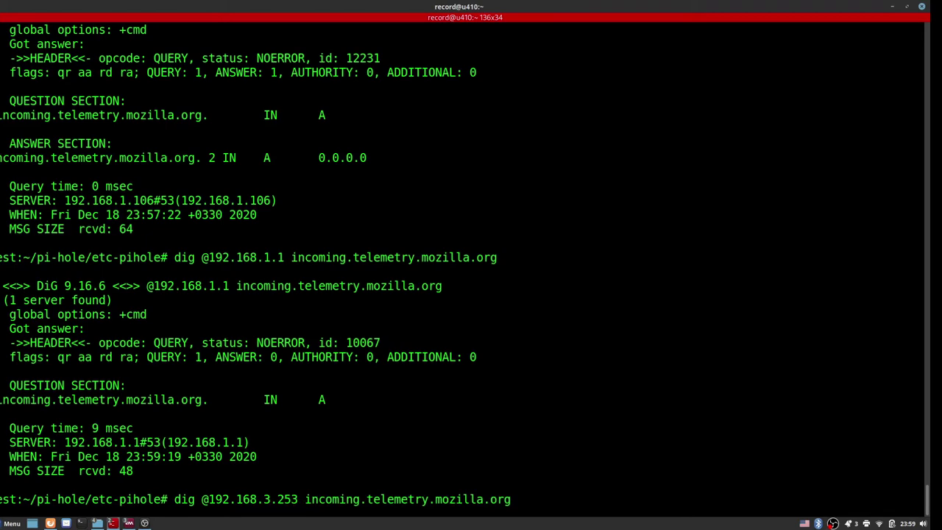
pyautogui.press('BackSpace')
pyautogui.write('3')
pyautogui.press('Return')
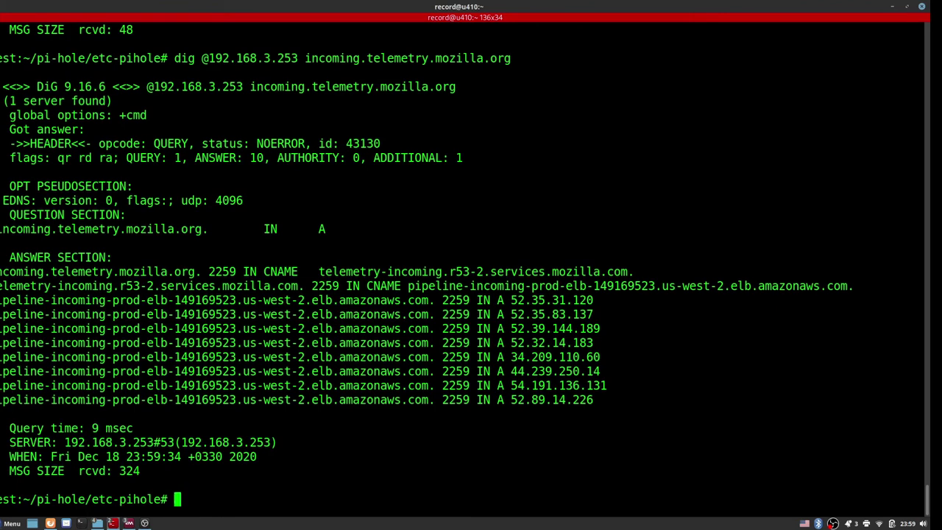
# Step: Change the dig query's server back to 192.168.1.1 and run it again for incoming.telemetry.mozilla.org
pyautogui.press('Up')
pyautogui.press('Left')
pyautogui.press('Left')
pyautogui.press('Left')
pyautogui.press('Left')
pyautogui.press('Left')
pyautogui.press('Left')
pyautogui.press('Left')
pyautogui.press('Left')
pyautogui.press('Left')
pyautogui.press('Left')
pyautogui.press('Left')
pyautogui.press('Left')
pyautogui.press('Left')
pyautogui.press('Left')
pyautogui.press('Left')
pyautogui.press('Left')
pyautogui.press('Left')
pyautogui.press('Left')
pyautogui.press('Left')
pyautogui.press('Left')
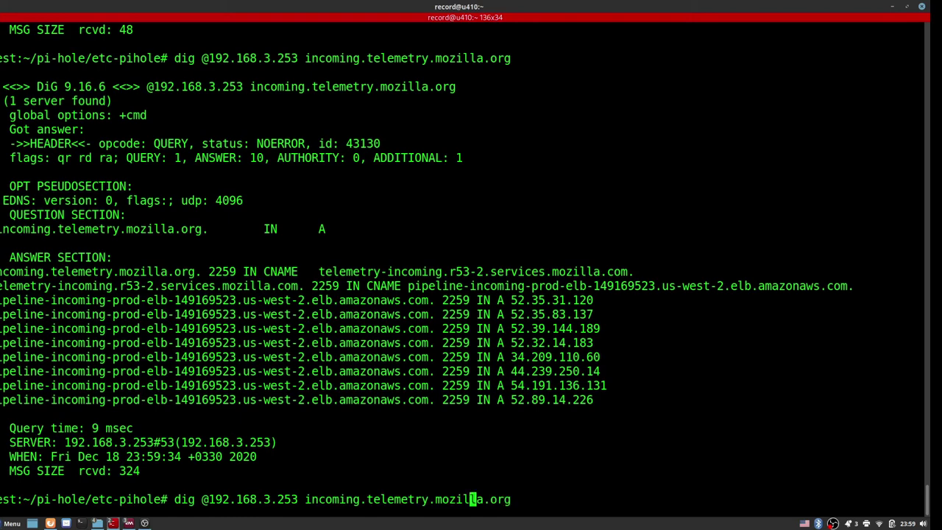
pyautogui.press('Left')
pyautogui.press('Left')
pyautogui.press('Left')
pyautogui.press('Left')
pyautogui.press('Left')
pyautogui.press('Left')
pyautogui.press('Left')
pyautogui.press('Left')
pyautogui.press('Left')
pyautogui.press('Left')
pyautogui.press('Left')
pyautogui.press('Left')
pyautogui.press('BackSpace')
pyautogui.write('1')
pyautogui.press('Right')
pyautogui.press('Right')
pyautogui.press('Right')
pyautogui.press('Right')
pyautogui.press('Right')
pyautogui.press('Right')
pyautogui.press('Left')
pyautogui.press('Left')
pyautogui.press('Left')
pyautogui.press('BackSpace')
pyautogui.press('BackSpace')
pyautogui.press('BackSpace')
pyautogui.write('1')
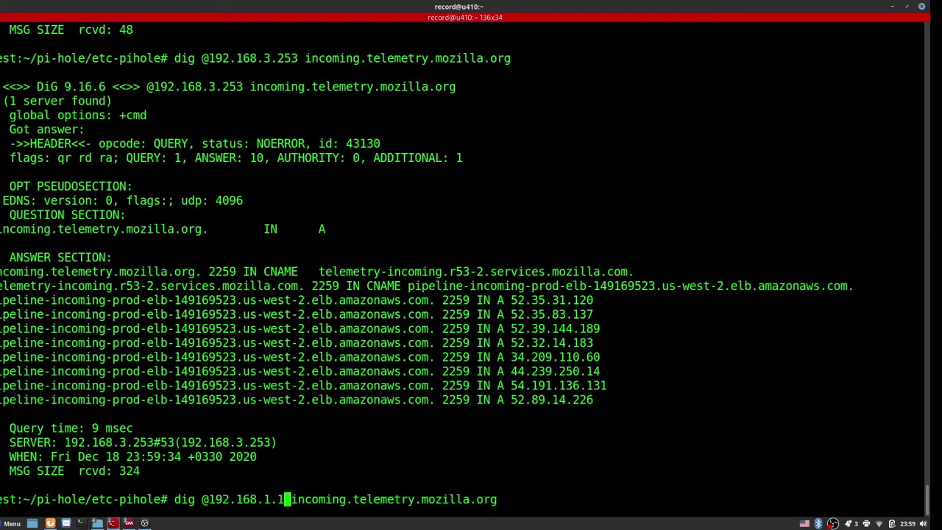
pyautogui.press('Return')
# Step: Switch to Firefox and open 192.168.3.249/admin/queries.php in a new tab
pyautogui.hotkey('alt', 'Tab')
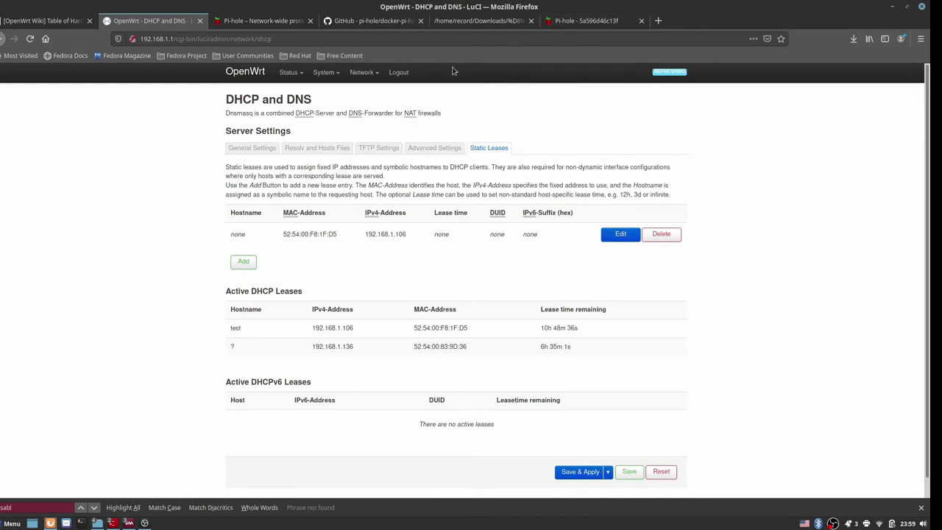
pyautogui.hotkey('ctrl', 't')
pyautogui.write('192.168.3.249/admin/queries.php')
pyautogui.press('Return')
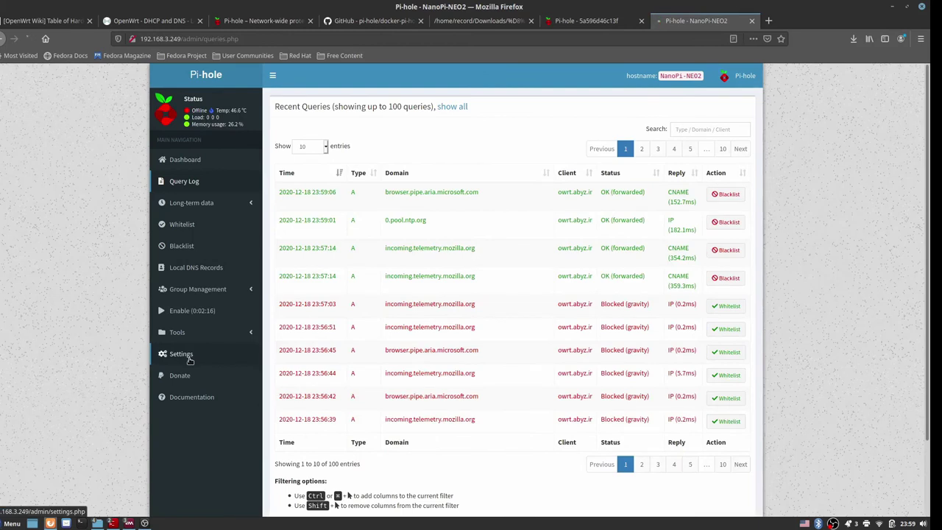
# Step: Open the NanoPi-NEO2 Pi-hole's adlist group management page and view its configured adlists
pyautogui.click(181, 354)
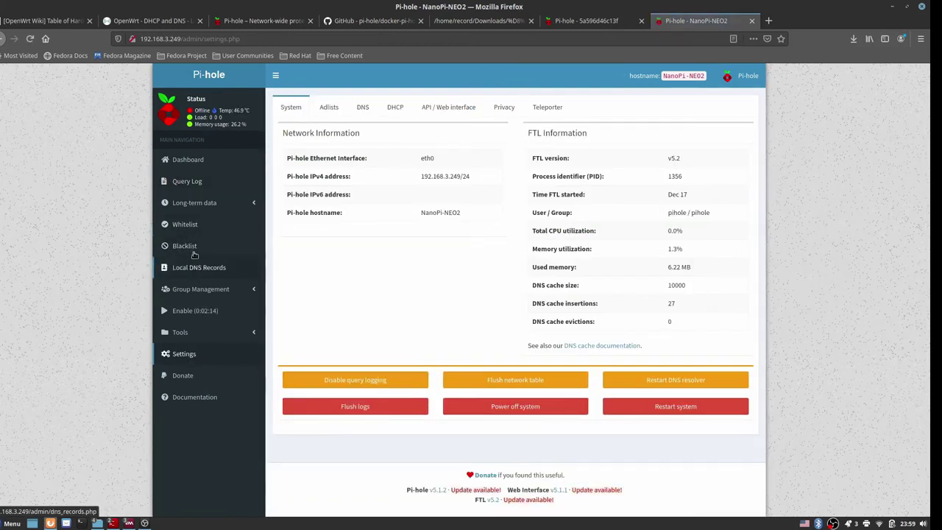
pyautogui.click(200, 288)
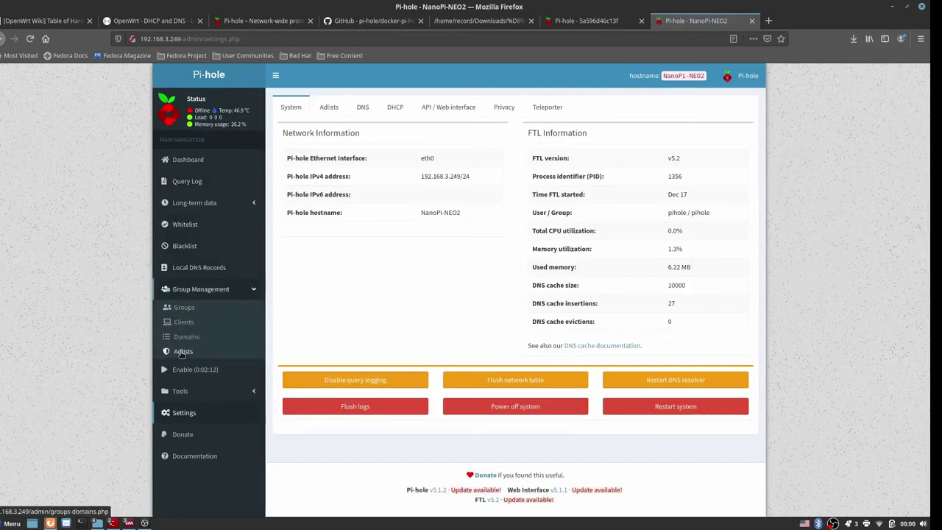
pyautogui.click(183, 352)
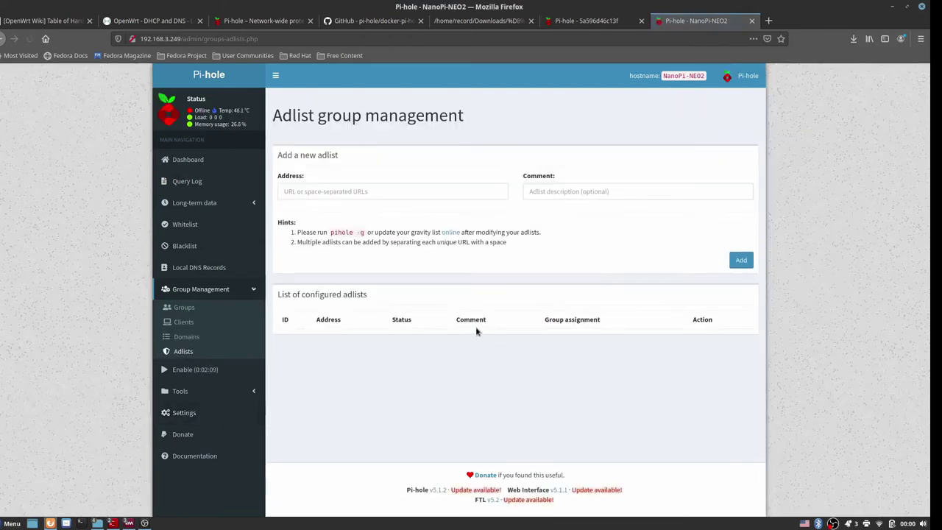
pyautogui.scroll(-1, 490, 364)
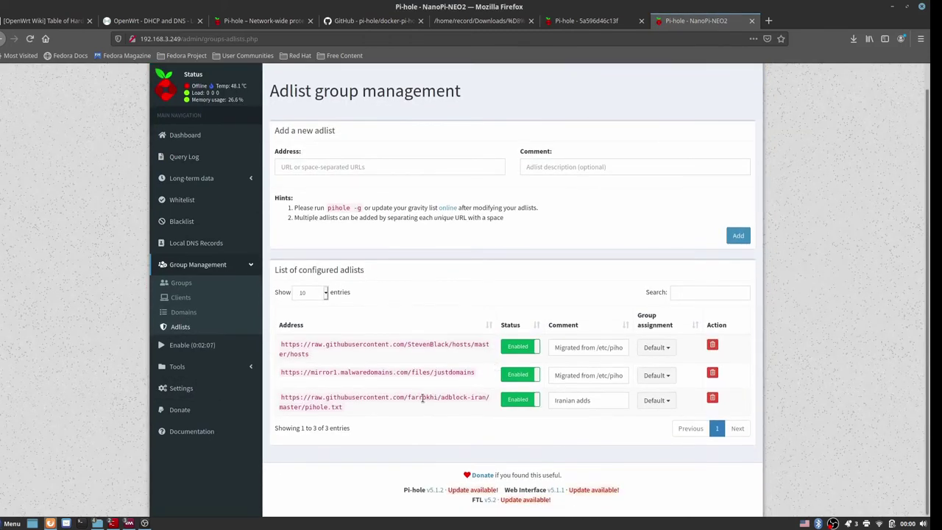
# Step: Copy the adblock-iran repository path from the Iranian adds list address, search for it in a new tab and open its GitHub page
pyautogui.moveTo(479, 396); pyautogui.dragTo(410, 397)
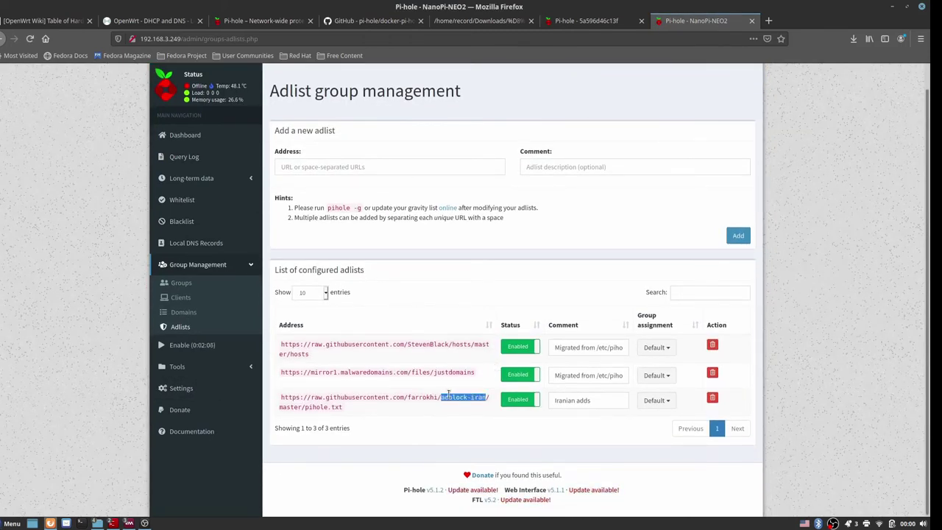
pyautogui.click(412, 397)
pyautogui.moveTo(486, 398); pyautogui.dragTo(408, 397)
pyautogui.hotkey('ctrl', 'c')
pyautogui.hotkey('ctrl', 't')
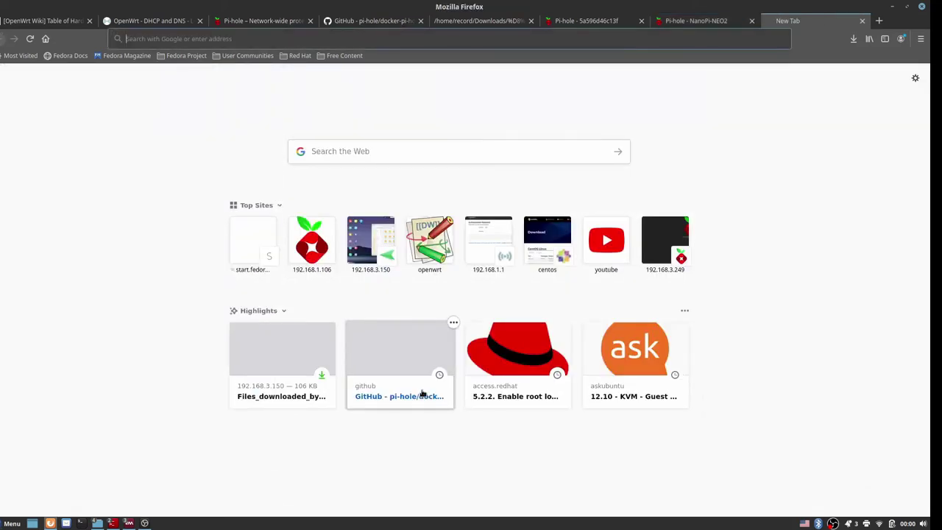
pyautogui.hotkey('ctrl', 'v')
pyautogui.press('Return')
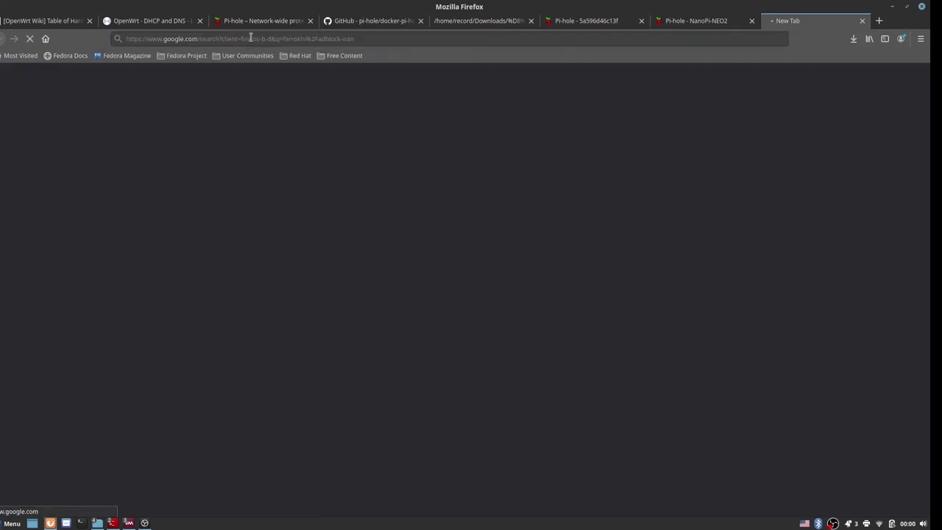
pyautogui.click(264, 167)
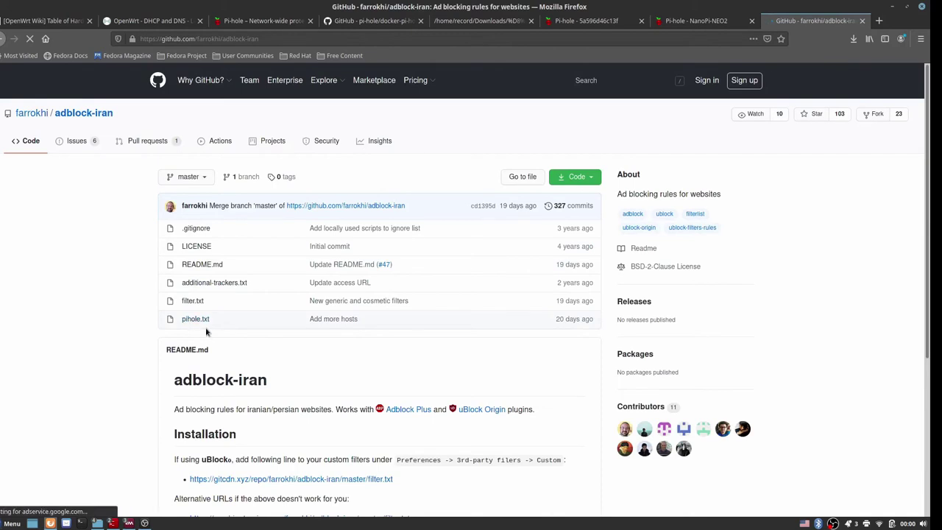
# Step: Open the raw version of pihole.txt, select its URL and return to the Docker Pi-hole's tab for 192.168.1.106
pyautogui.click(197, 321)
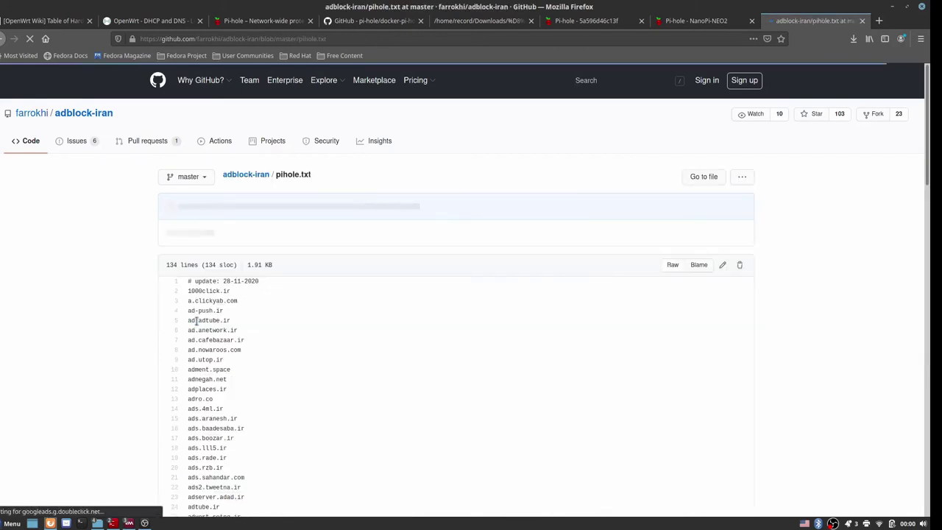
pyautogui.click(674, 269)
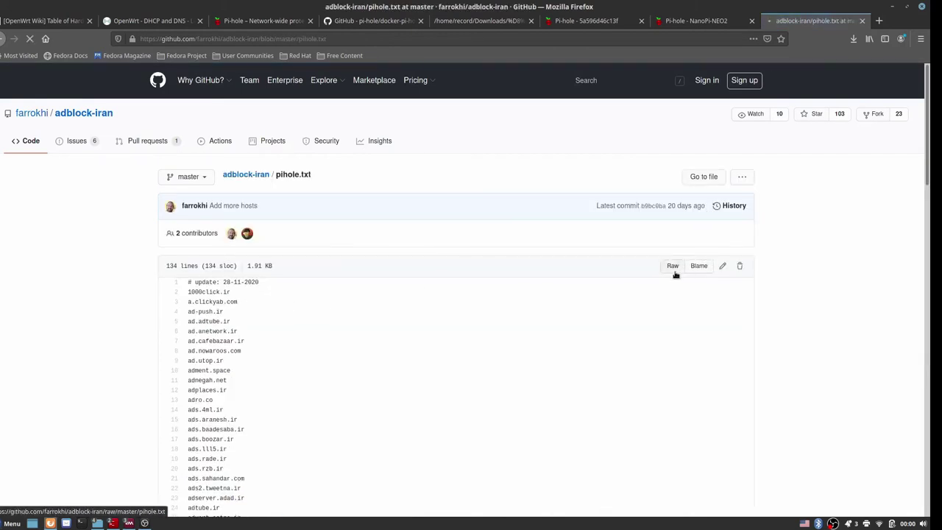
pyautogui.click(297, 37)
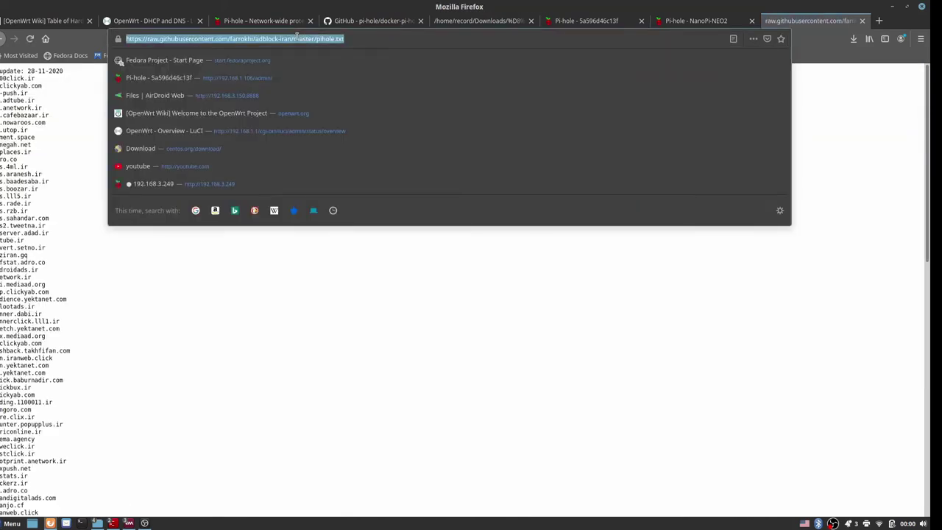
pyautogui.click(589, 20)
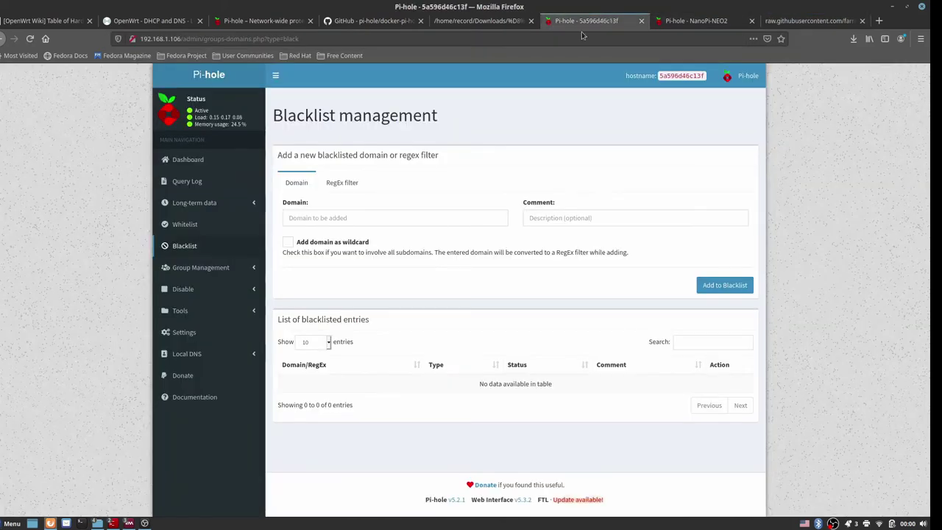
# Step: Open the adlist group management page and add the copied adblock-iran pihole.txt URL with the comment "iran websites"
pyautogui.click(206, 272)
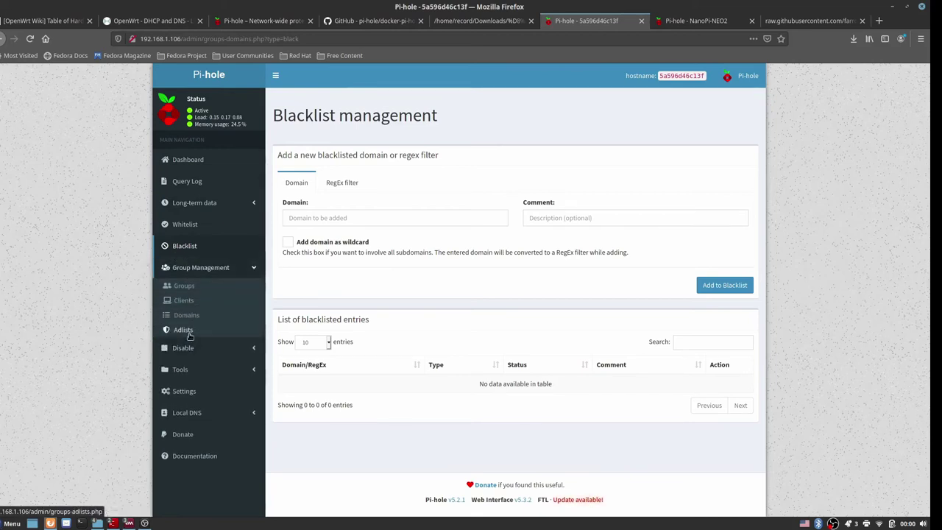
pyautogui.click(189, 334)
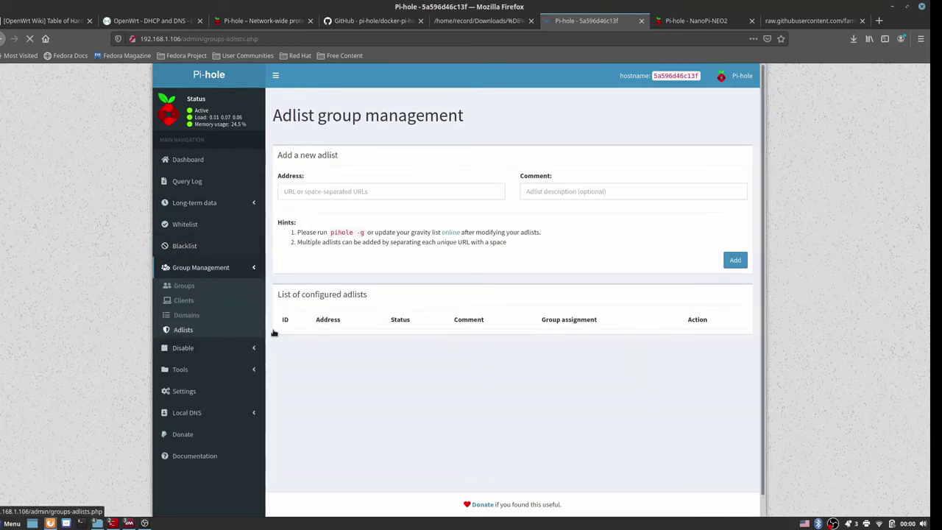
pyautogui.click(328, 193)
pyautogui.hotkey('ctrl', 'b')
pyautogui.hotkey('ctrl', 'b')
pyautogui.hotkey('ctrl', 'v')
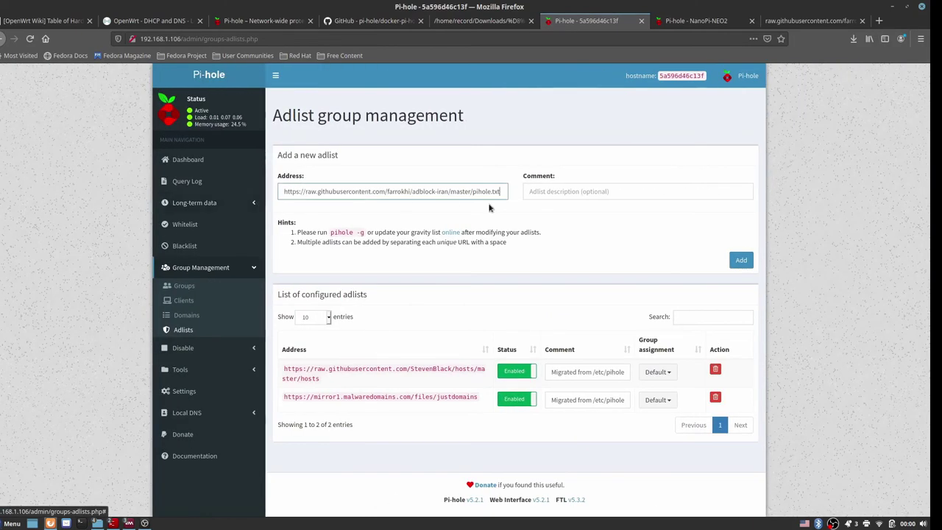
pyautogui.click(596, 193)
pyautogui.write('iran websites')
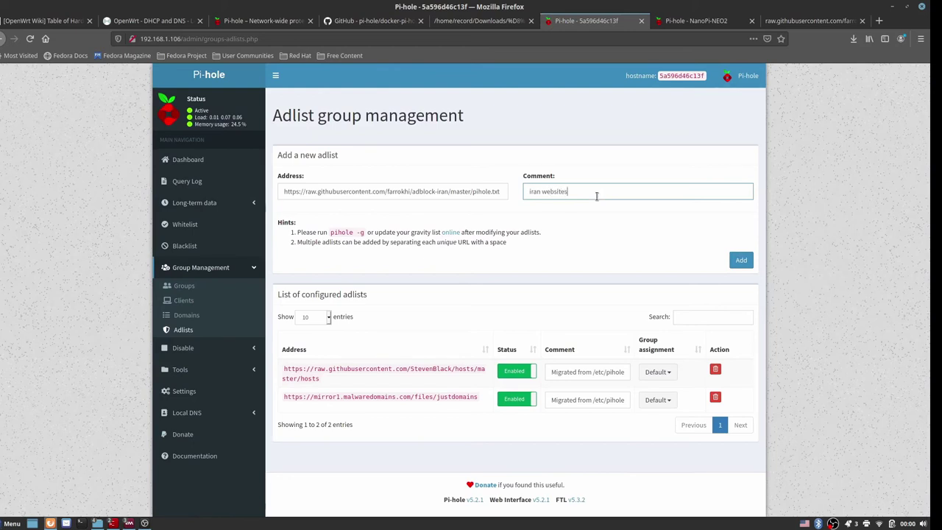
pyautogui.click(746, 260)
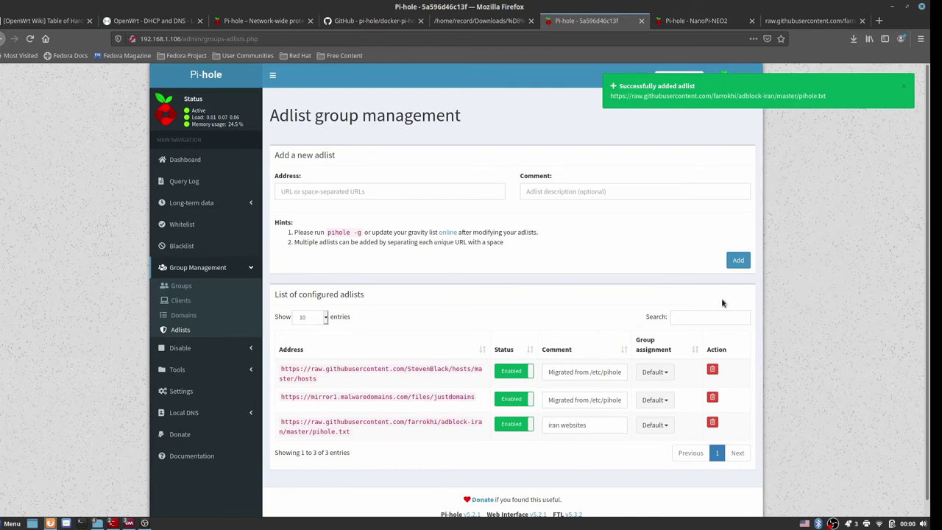
# Step: Find the Update Gravity tool in the Docker Pi-hole and run it to rebuild the list of blocked domains
pyautogui.scroll(-1, 441, 325)
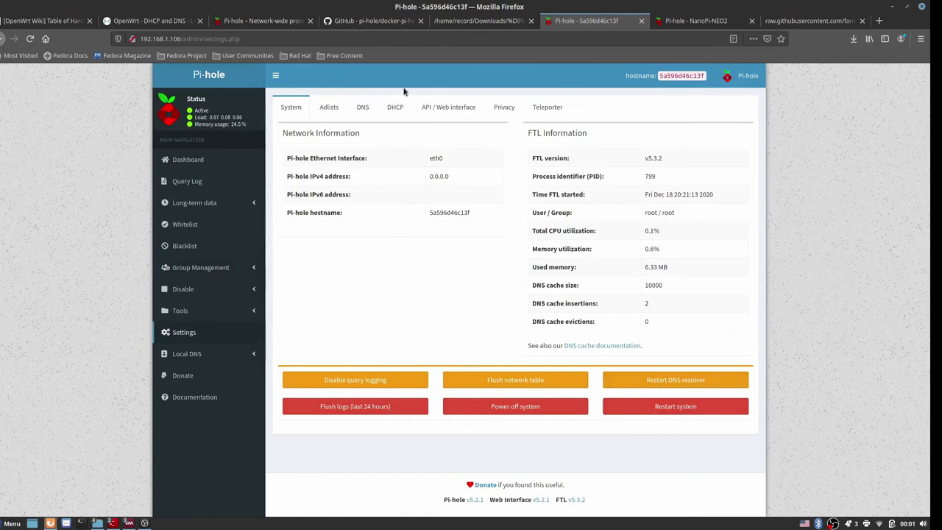
pyautogui.click(362, 107)
pyautogui.click(321, 109)
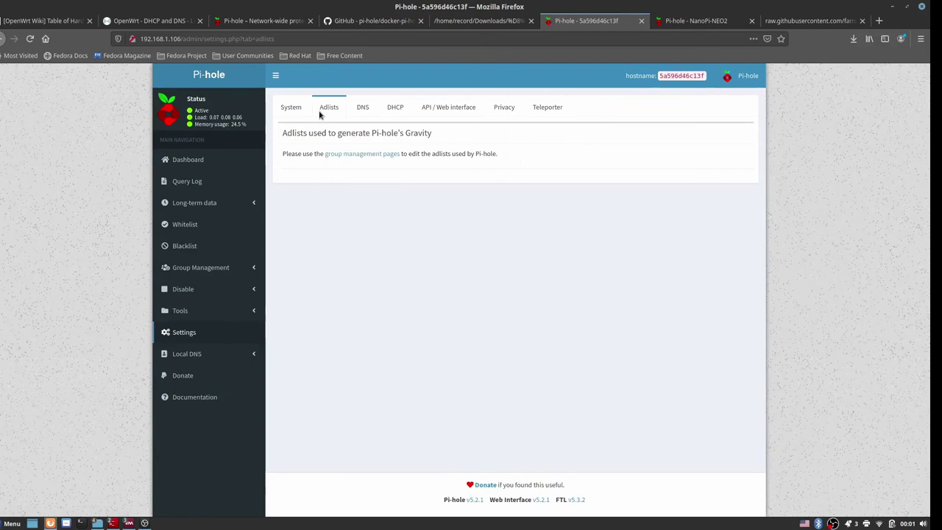
pyautogui.click(193, 313)
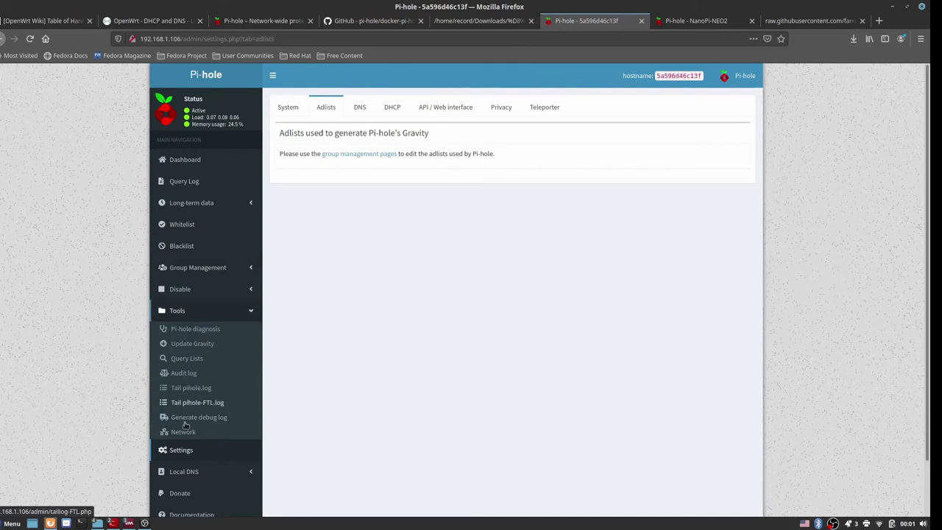
pyautogui.click(203, 346)
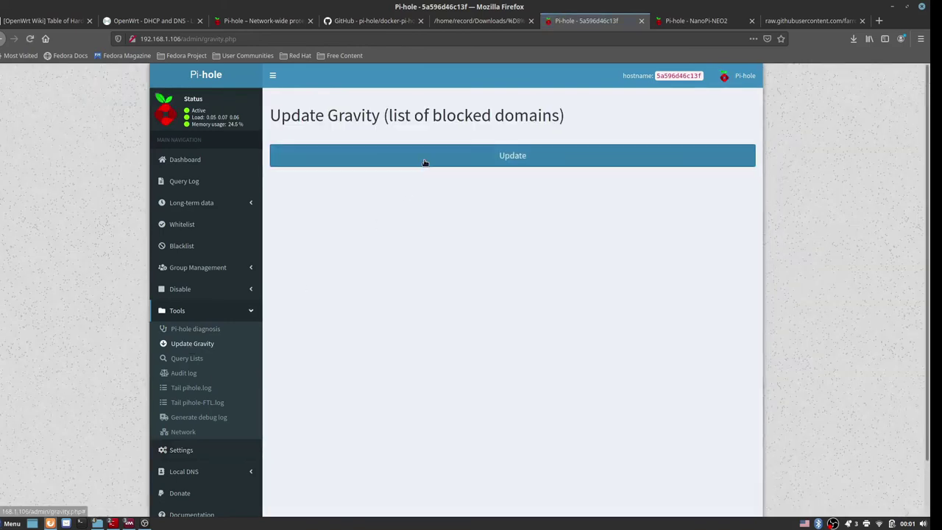
pyautogui.click(425, 157)
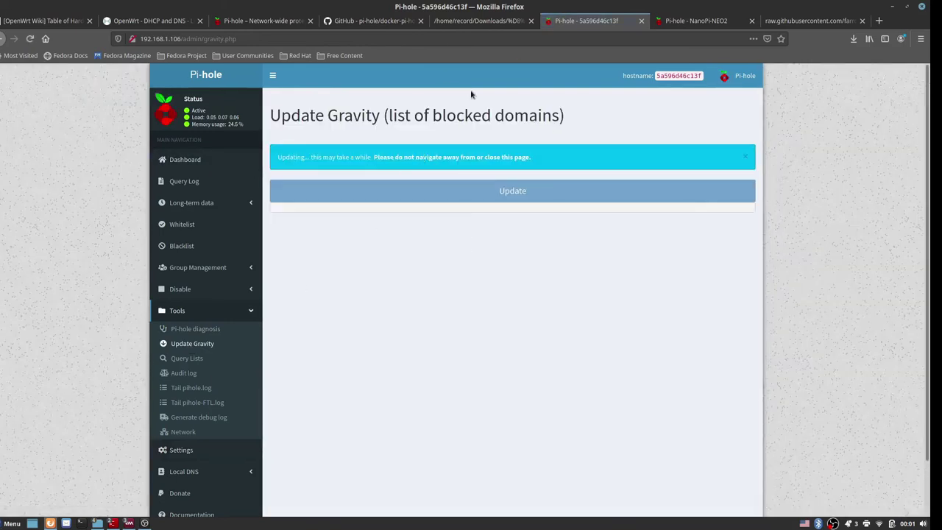
pyautogui.click(802, 20)
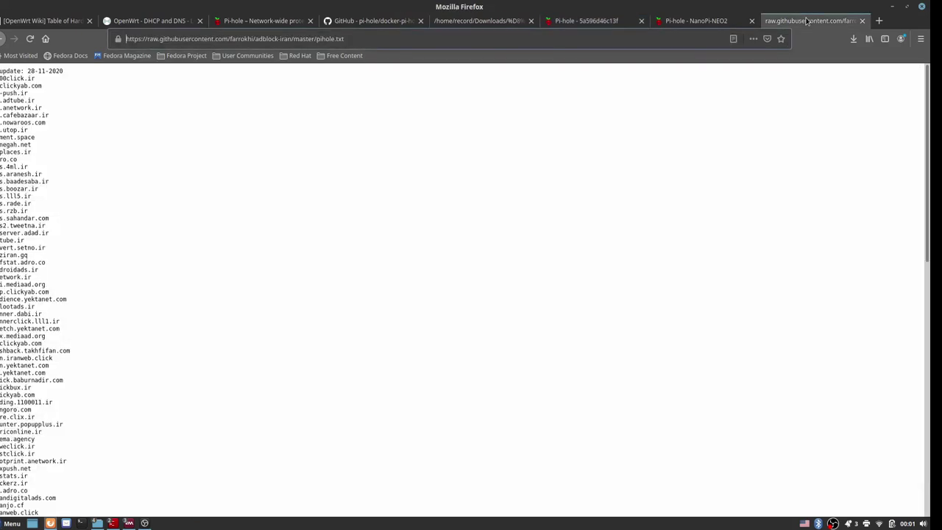
pyautogui.tripleClick(8, 204)
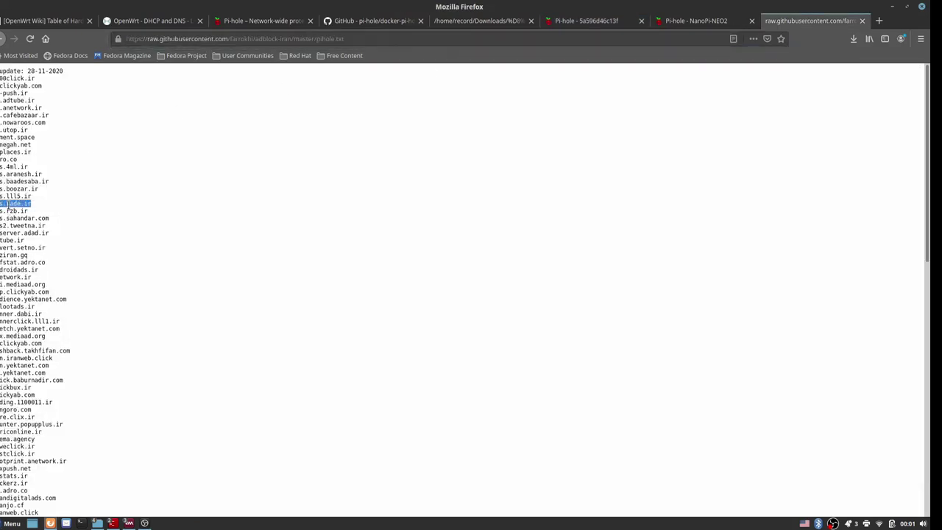
pyautogui.hotkey('alt', 'Tab')
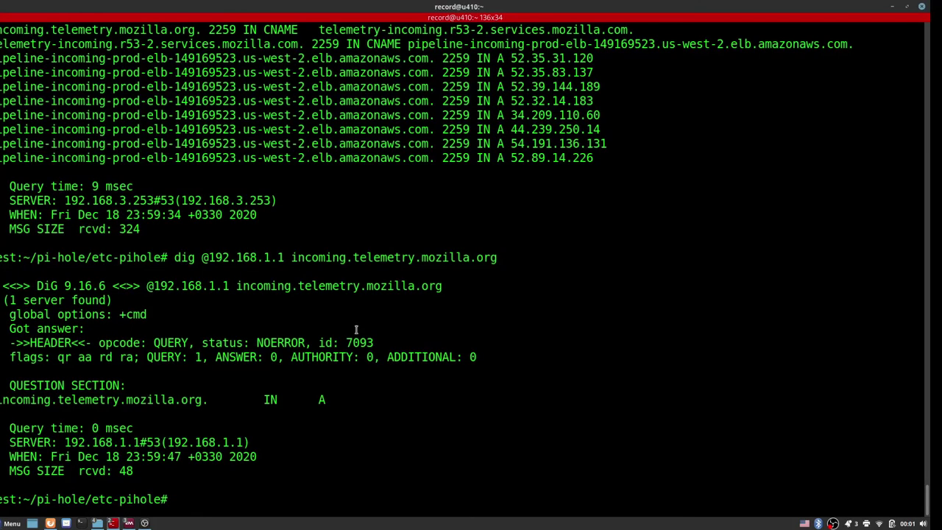
pyautogui.press('Up')
pyautogui.press('BackSpace')
pyautogui.press('BackSpace')
pyautogui.press('BackSpace')
pyautogui.press('BackSpace')
pyautogui.press('BackSpace')
pyautogui.press('BackSpace')
pyautogui.press('BackSpace')
pyautogui.press('BackSpace')
pyautogui.press('BackSpace')
pyautogui.press('BackSpace')
pyautogui.press('BackSpace')
pyautogui.press('BackSpace')
pyautogui.press('BackSpace')
pyautogui.press('BackSpace')
pyautogui.press('BackSpace')
pyautogui.press('BackSpace')
pyautogui.press('BackSpace')
pyautogui.press('BackSpace')
pyautogui.press('BackSpace')
pyautogui.press('BackSpace')
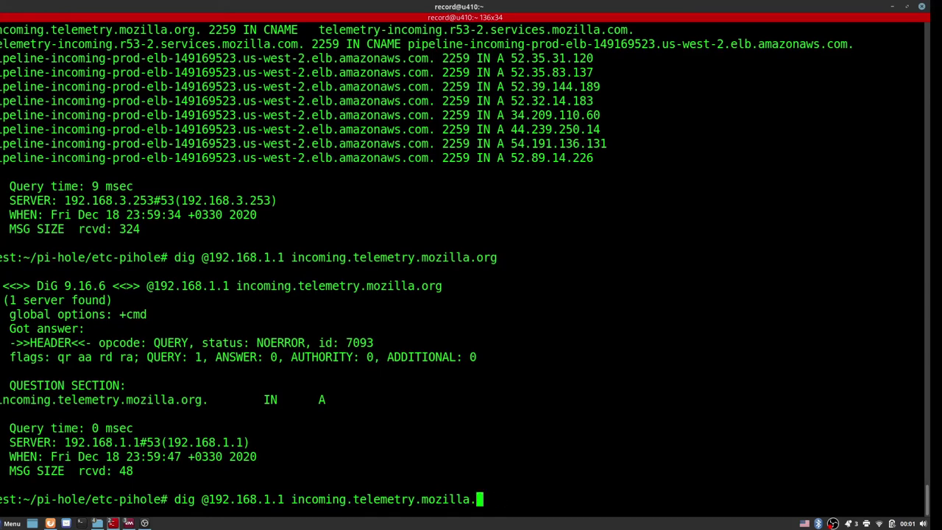
pyautogui.hotkey('ctrl', 'shift', 'v')
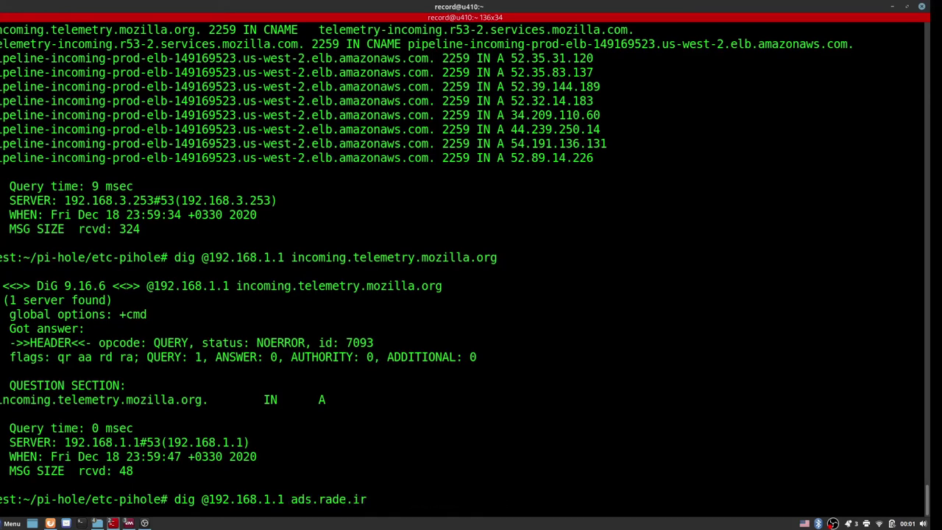
pyautogui.press('Return')
pyautogui.press('Up')
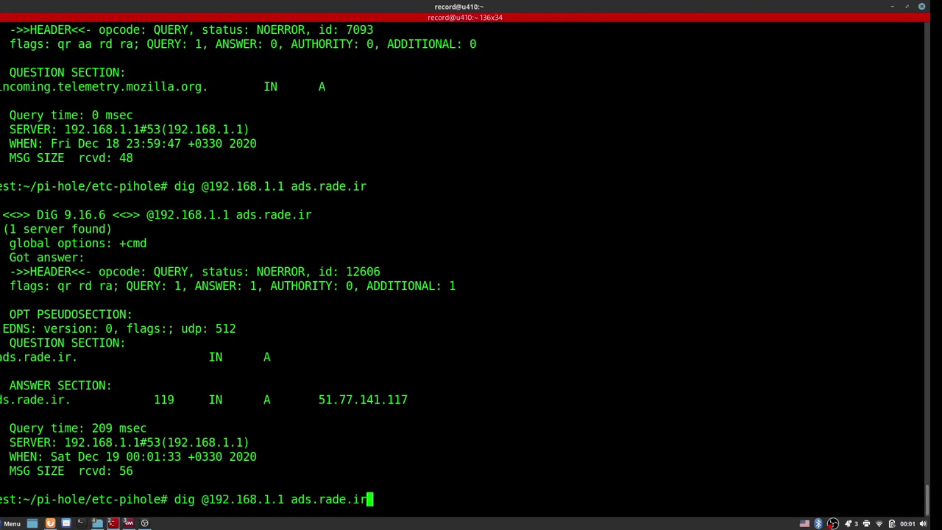
# Step: Return to the Docker Pi-hole's tab in Firefox and examine the gravity update output
pyautogui.hotkey('alt', 'Tab')
pyautogui.hotkey('alt', 'Tab')
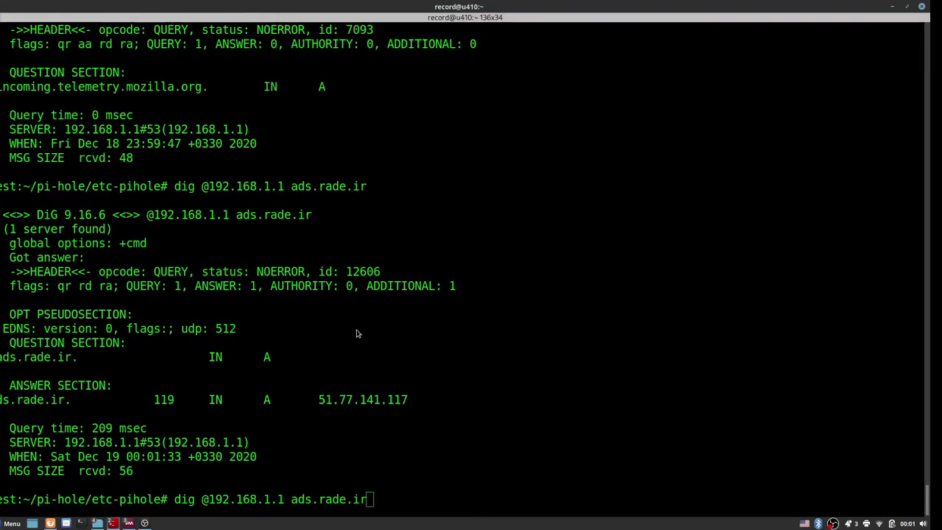
pyautogui.hotkey('alt', 'Tab')
pyautogui.click(594, 22)
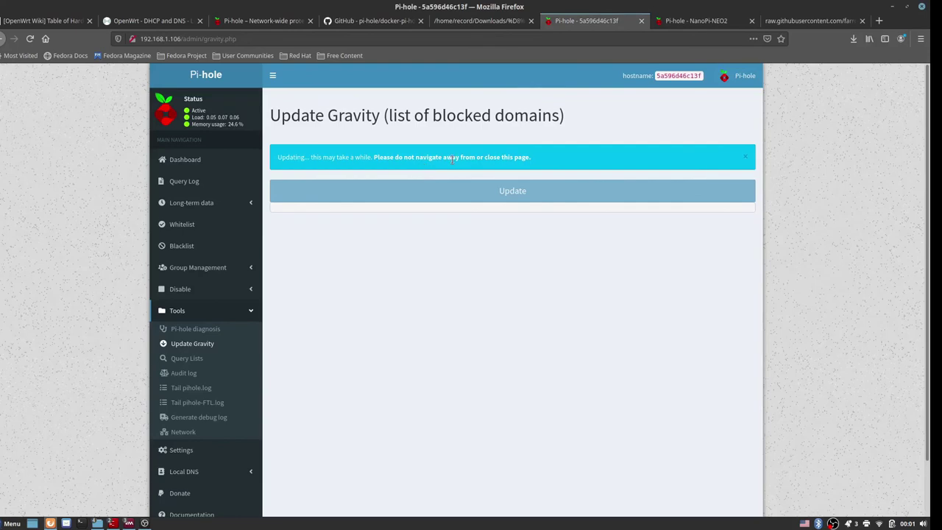
pyautogui.scroll(-3, 474, 201)
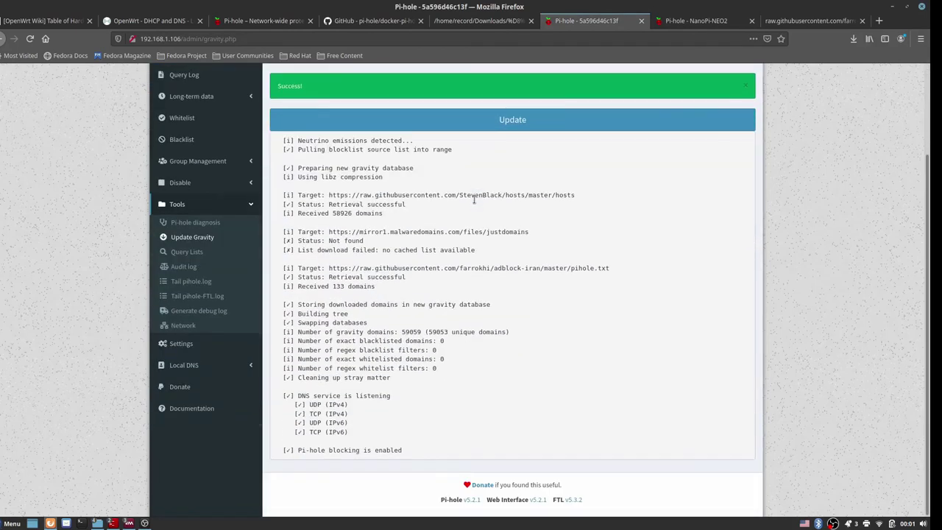
pyautogui.hotkey('alt', 'Tab')
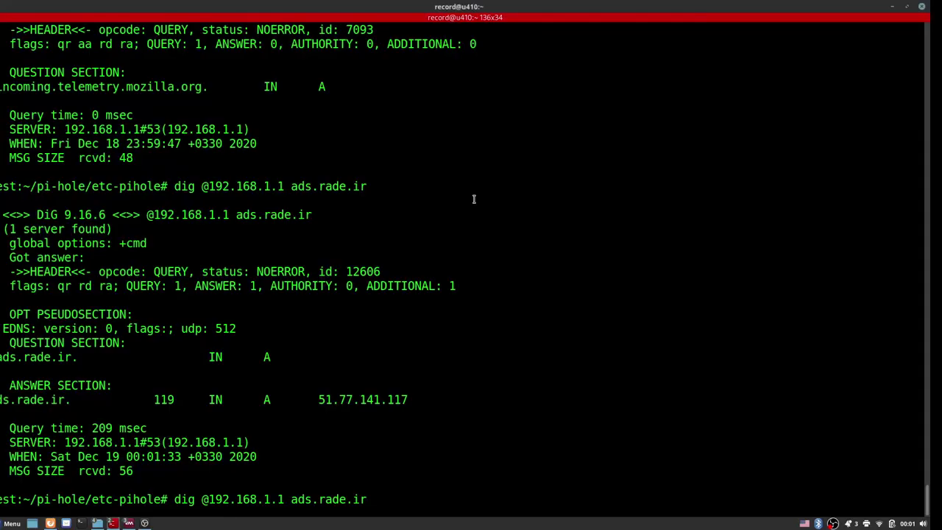
pyautogui.press('Return')
pyautogui.press('Up')
pyautogui.press('Return')
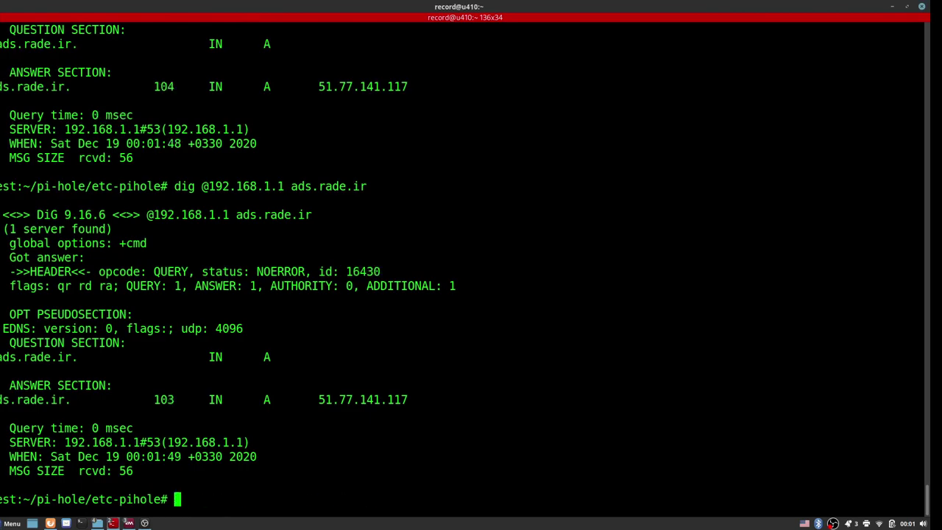
# Step: Try to restart the DNS daemon in the terminal with /etc/init.d/dnsd restart
pyautogui.hotkey('alt', 'Tab')
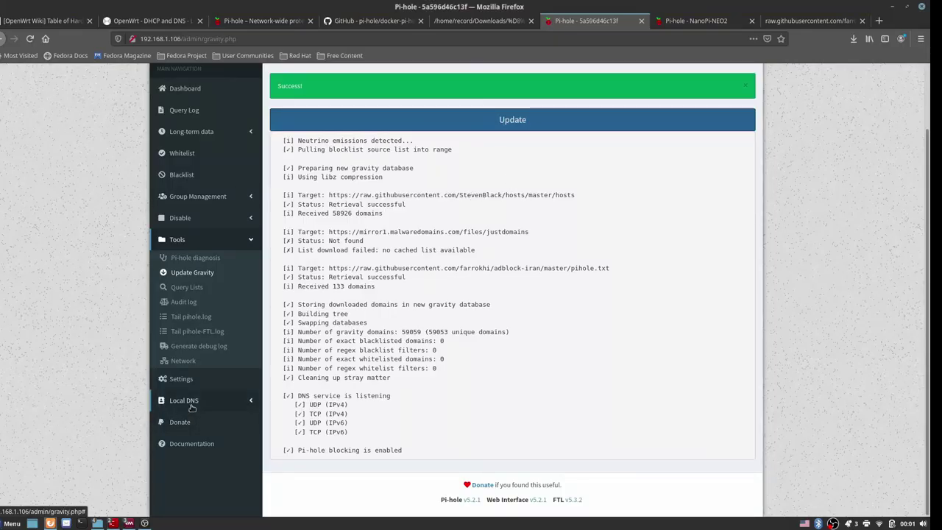
pyautogui.hotkey('alt', 'Tab')
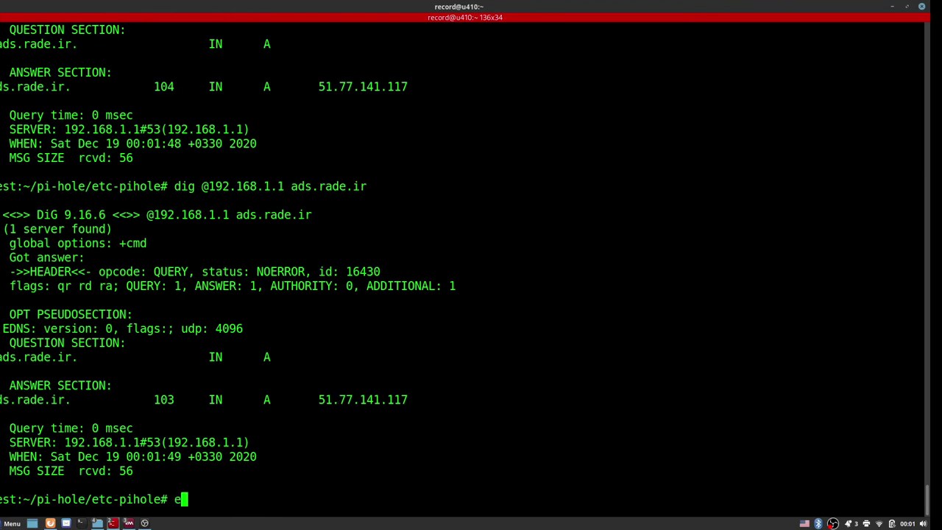
pyautogui.write('/etc/init.d/net')
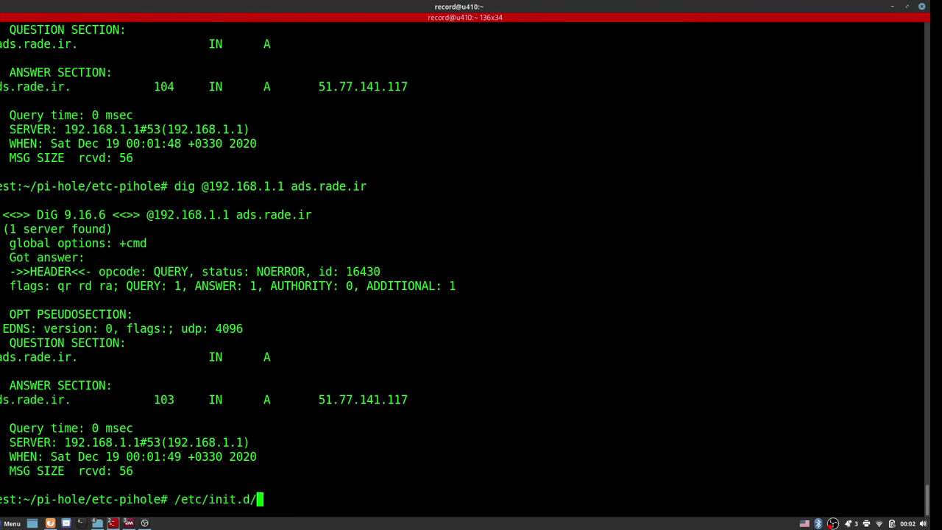
pyautogui.press('BackSpace')
pyautogui.press('BackSpace')
pyautogui.press('BackSpace')
pyautogui.write('dnsd restart')
pyautogui.press('Return')
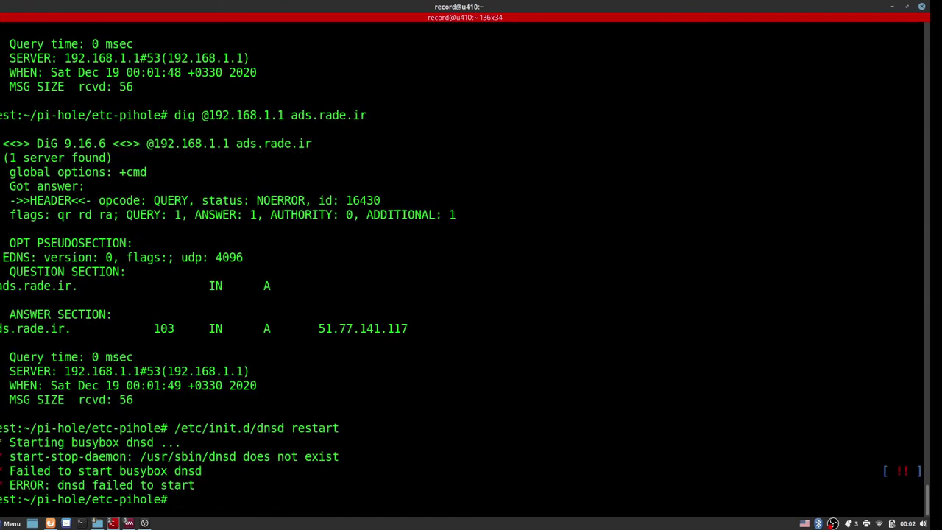
# Step: Restart the Docker host's network service with /etc/init.d/networking restart
pyautogui.press('Up')
pyautogui.press('BackSpace')
pyautogui.press('BackSpace')
pyautogui.press('BackSpace')
pyautogui.press('BackSpace')
pyautogui.press('BackSpace')
pyautogui.press('BackSpace')
pyautogui.press('BackSpace')
pyautogui.press('BackSpace')
pyautogui.press('BackSpace')
pyautogui.press('BackSpace')
pyautogui.press('BackSpace')
pyautogui.press('BackSpace')
pyautogui.write('networking restart')
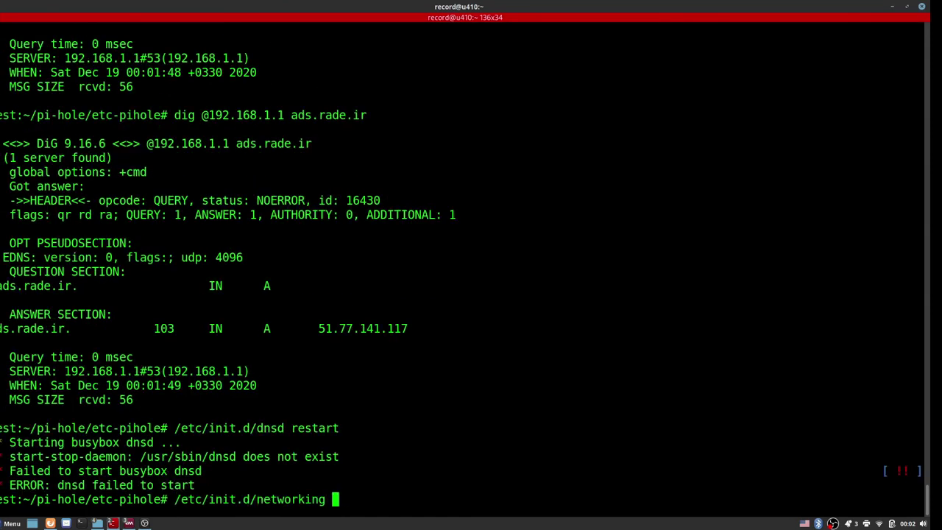
pyautogui.press('Return')
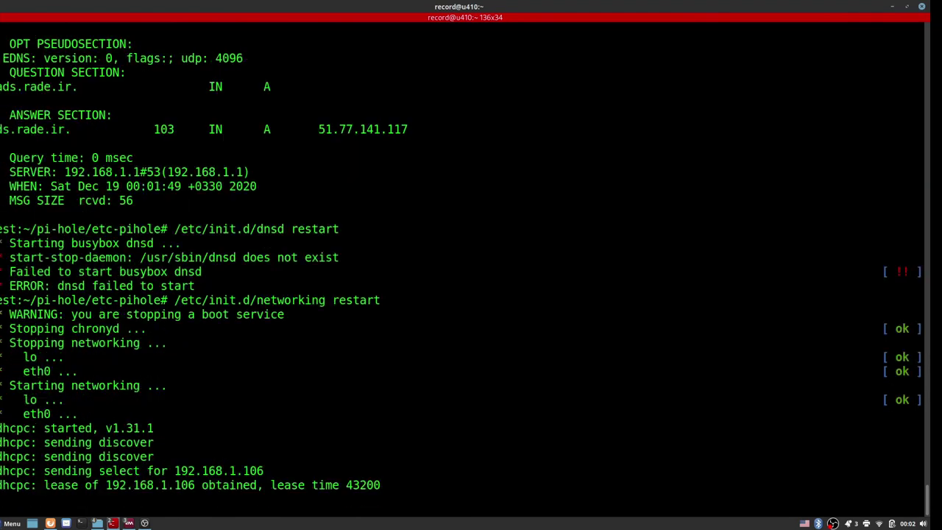
# Step: Query ads.rade.ir against 192.168.1.1 with dig again after the network restart
pyautogui.press('Return')
pyautogui.press('Up')
pyautogui.press('Up')
pyautogui.press('Up')
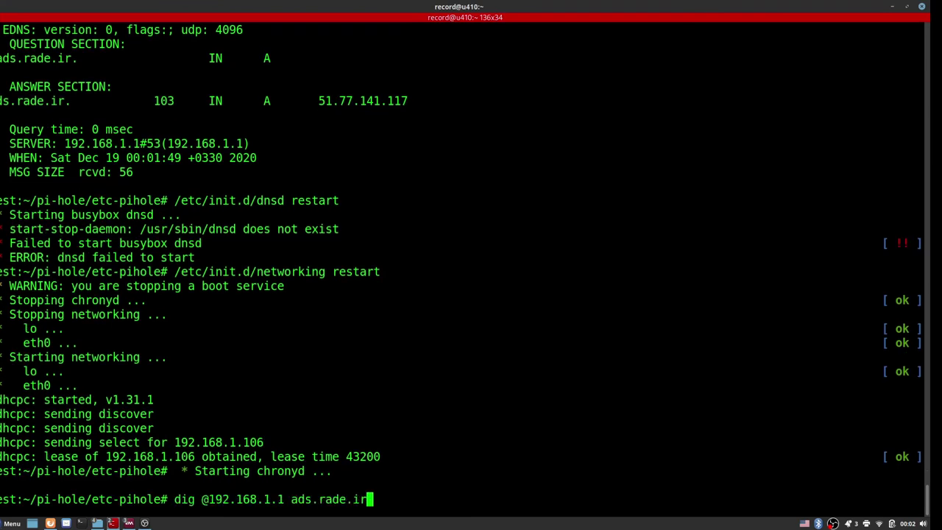
pyautogui.press('Return')
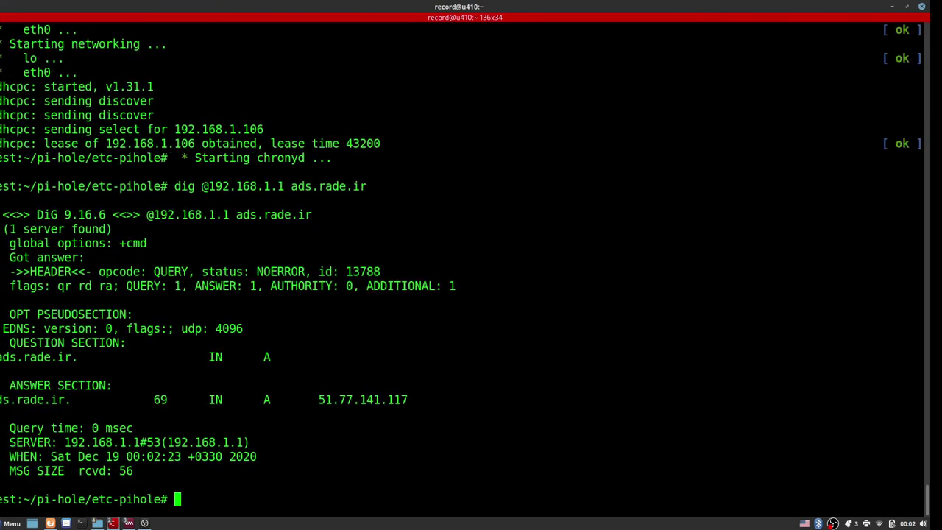
pyautogui.press('Up')
pyautogui.hotkey('alt', 'Tab')
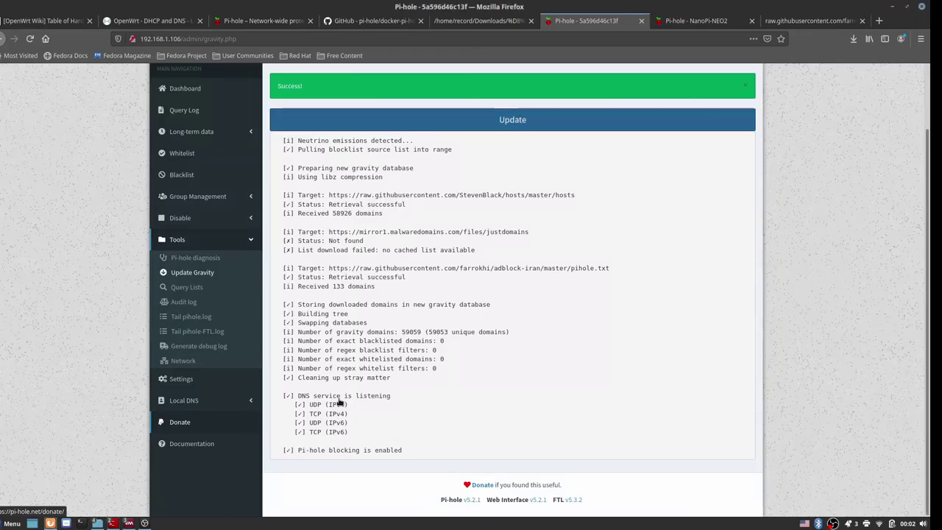
pyautogui.hotkey('alt', 'Tab')
pyautogui.press('Return')
pyautogui.hotkey('ctrl', 'c')
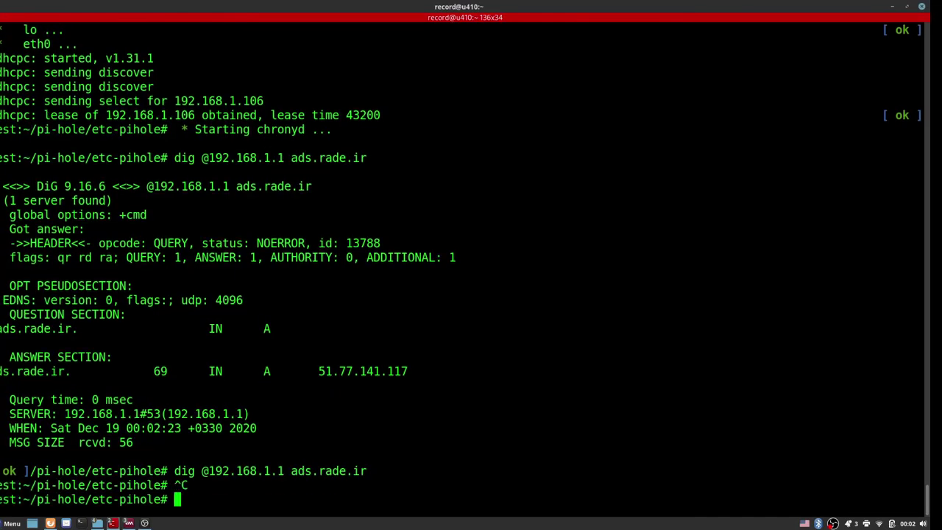
pyautogui.press('Up')
pyautogui.press('Left')
pyautogui.press('Left')
pyautogui.press('Left')
pyautogui.press('Left')
pyautogui.press('Left')
pyautogui.press('Left')
pyautogui.press('Left')
pyautogui.press('Left')
pyautogui.press('Left')
pyautogui.press('Left')
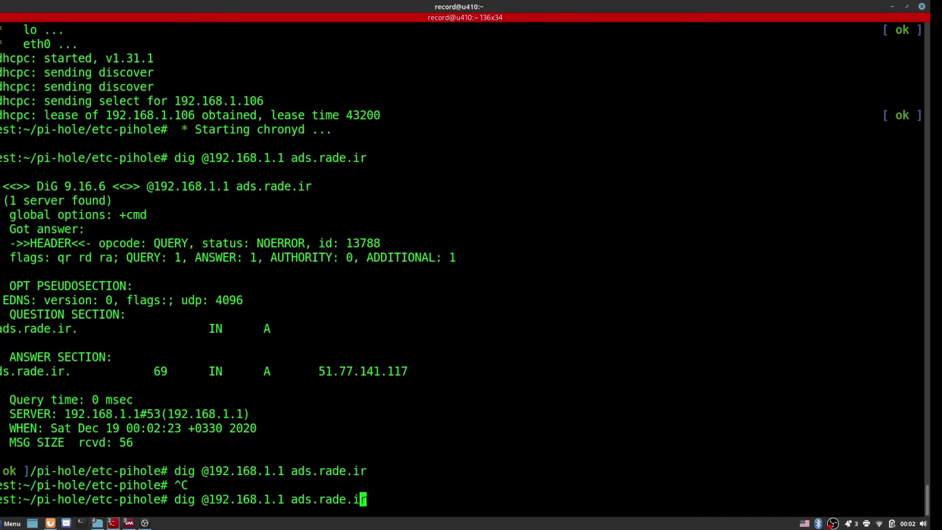
pyautogui.press('Left')
pyautogui.press('Left')
pyautogui.write('04')
pyautogui.press('BackSpace')
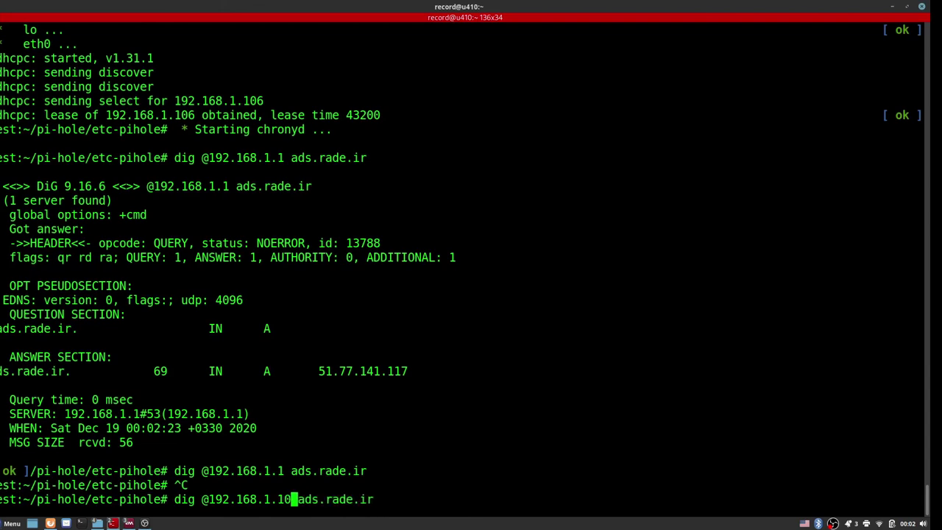
pyautogui.write('6')
pyautogui.press('Return')
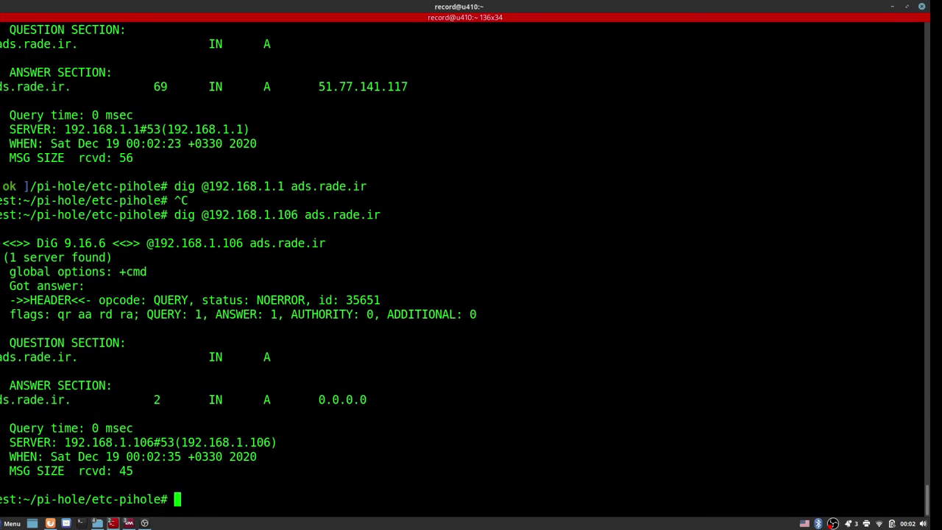
pyautogui.hotkey('alt', 'Tab')
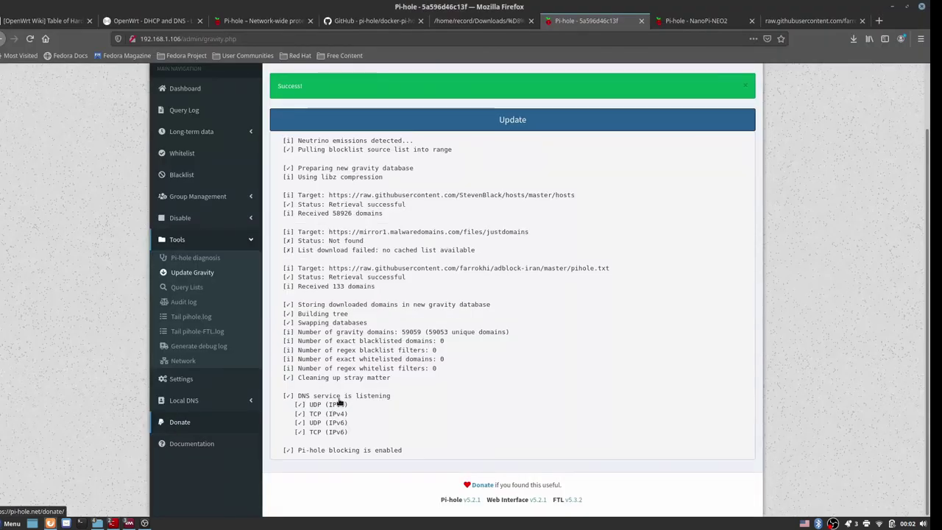
# Step: Restart the dnsmasq init script from the OpenWrt router's system startup list
pyautogui.click(189, 21)
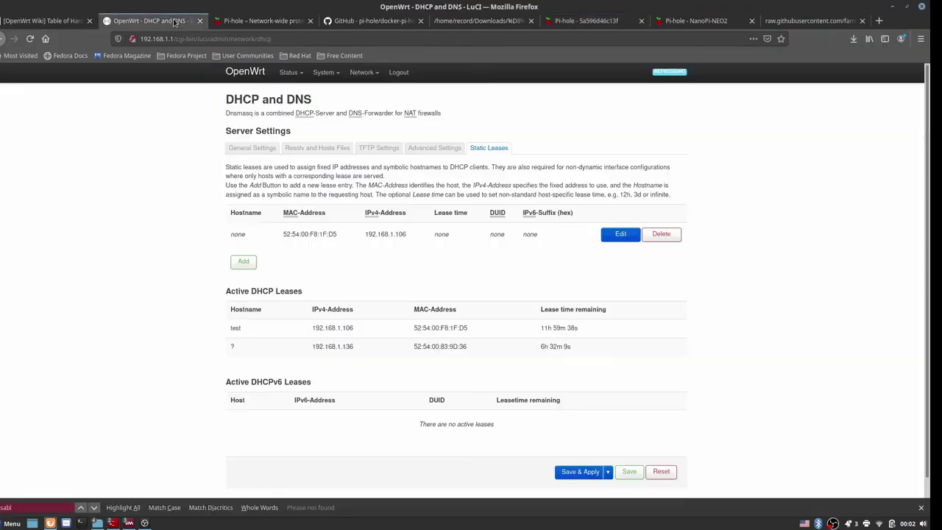
pyautogui.moveTo(324, 72)
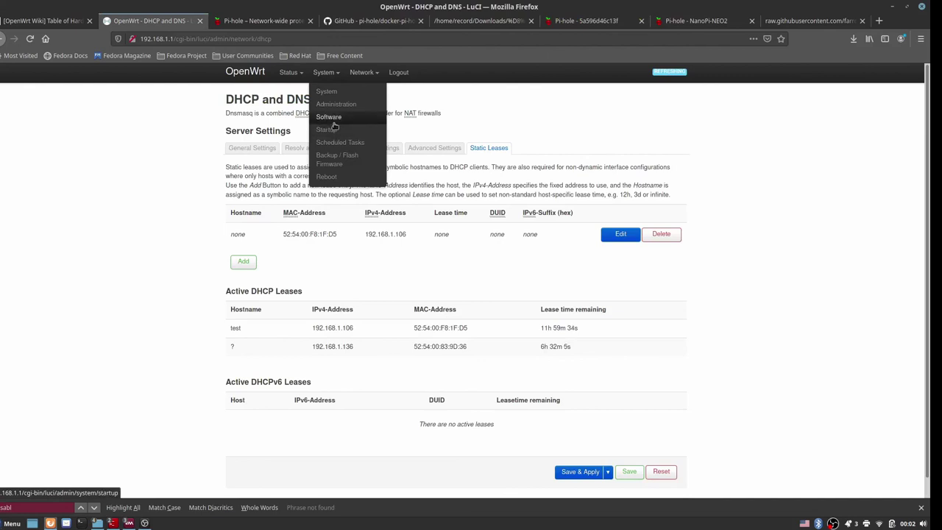
pyautogui.click(328, 117)
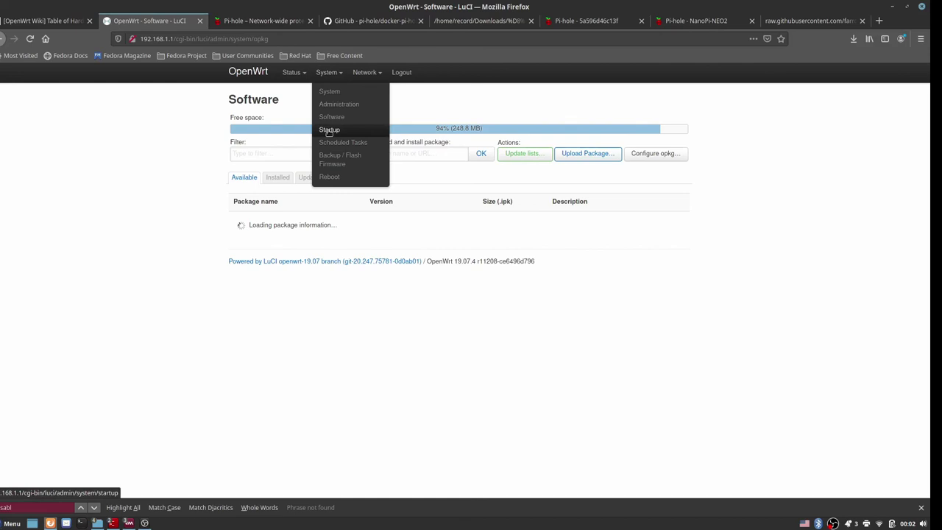
pyautogui.click(329, 129)
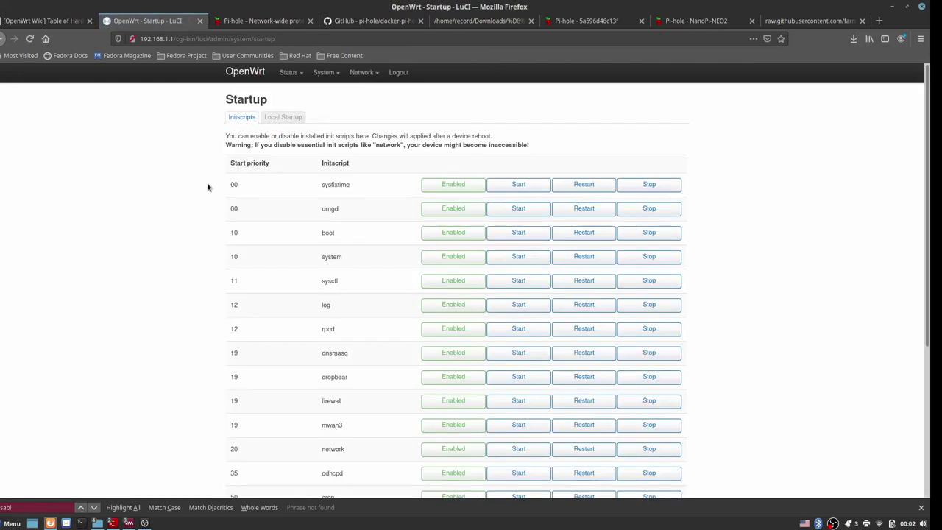
pyautogui.press('BackSpace')
pyautogui.press('BackSpace')
pyautogui.press('BackSpace')
pyautogui.press('BackSpace')
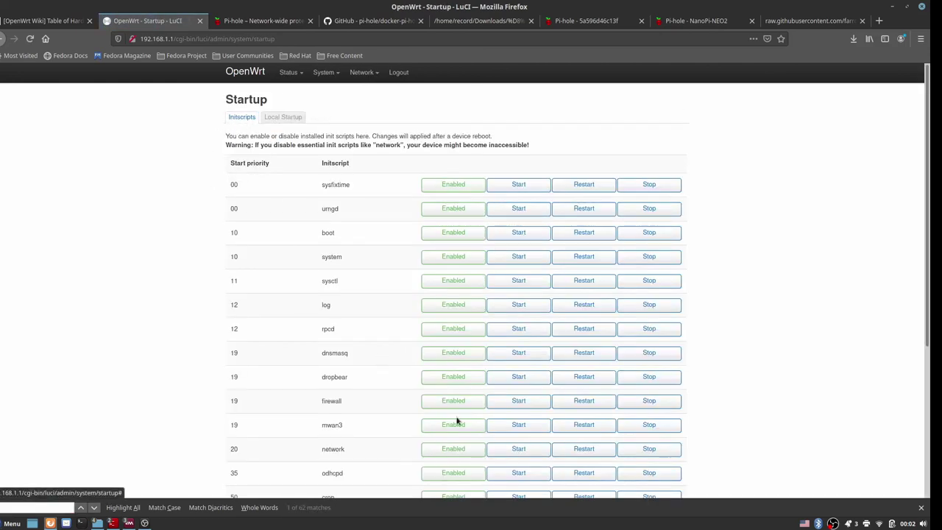
pyautogui.doubleClick(342, 352)
pyautogui.click(585, 356)
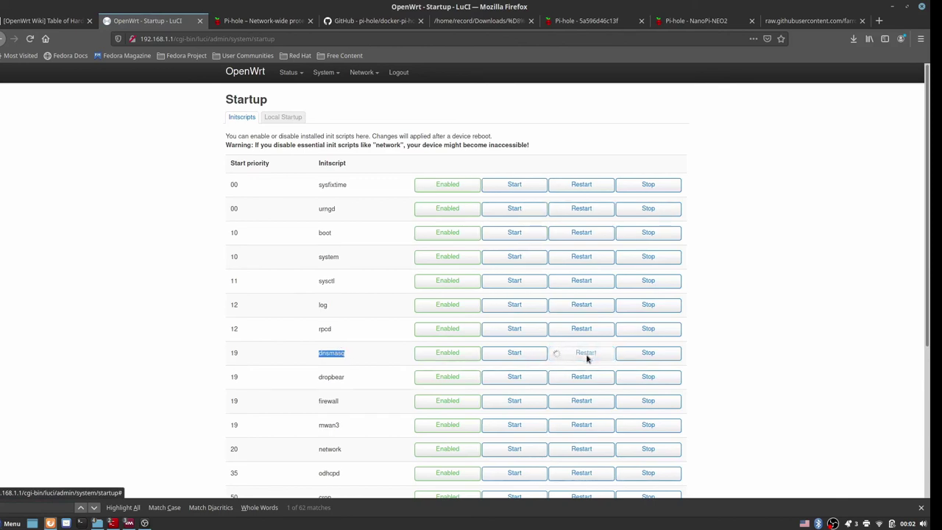
# Step: Glance at the terminal's dig output and look over the installation section of the Pi-hole website
pyautogui.hotkey('alt', 'Tab')
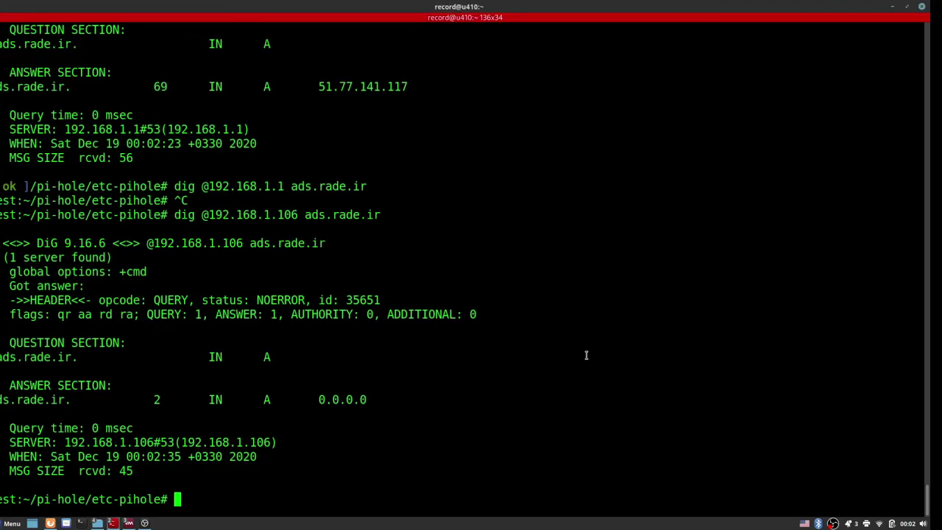
pyautogui.hotkey('alt', 'Tab')
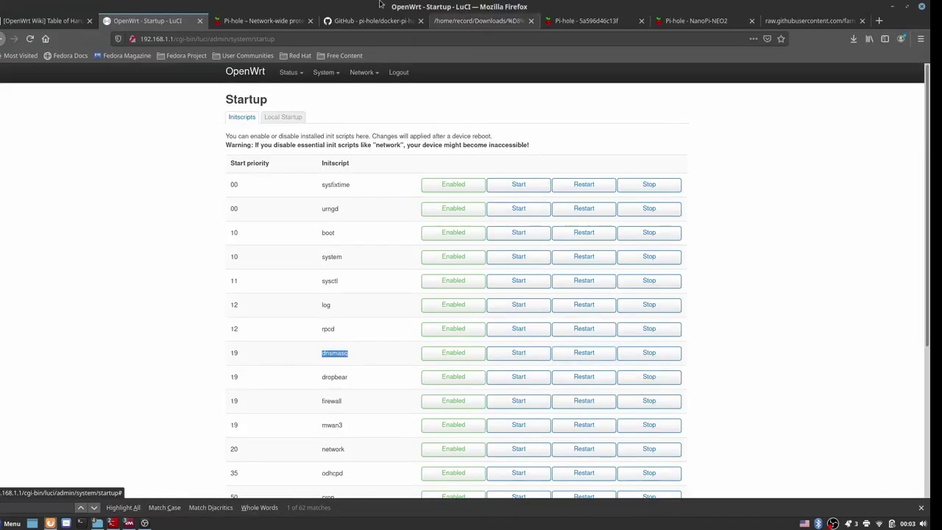
pyautogui.click(254, 20)
pyautogui.scroll(-2, 388, 346)
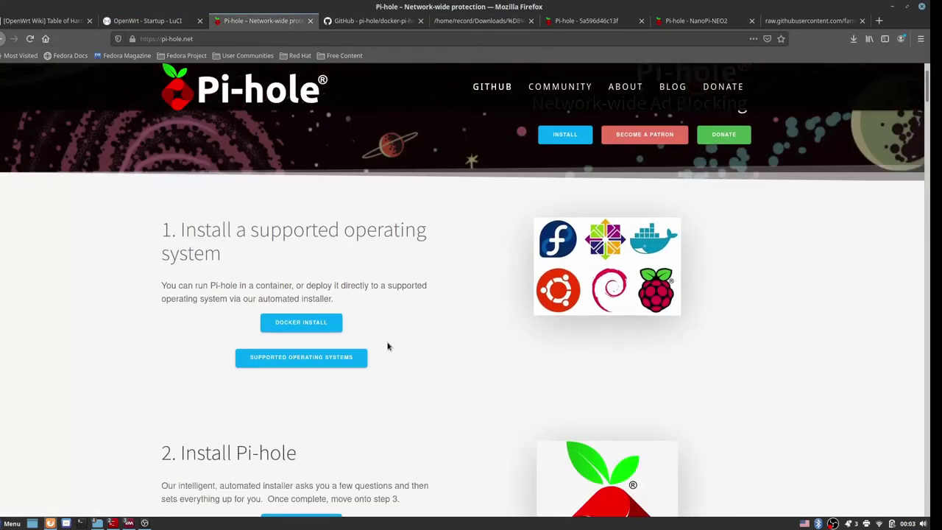
pyautogui.scroll(2, 388, 346)
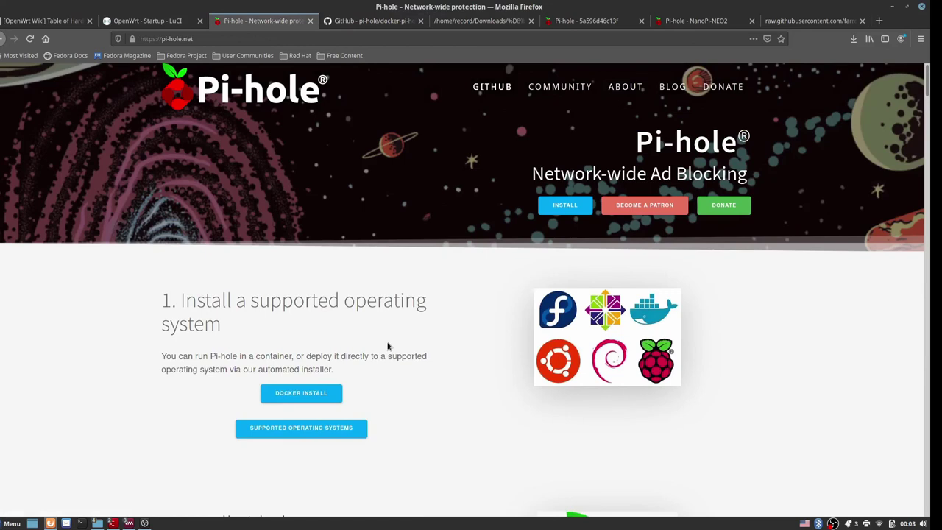